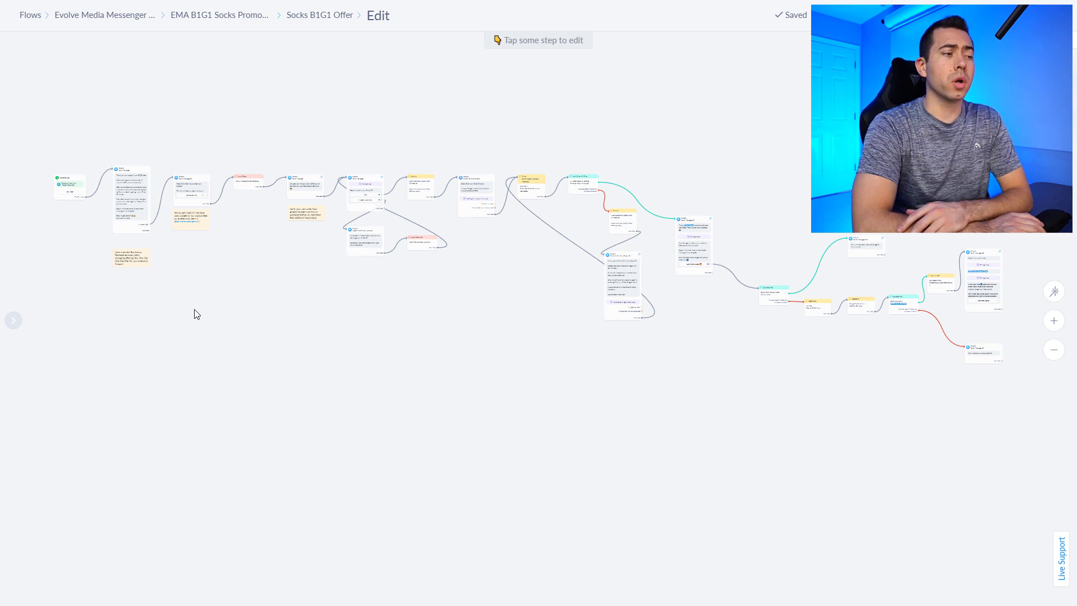
- Open the BOGO welcome message at the start of the flow and read through its text and closing call to start
scroll(179, 176, up, 3)
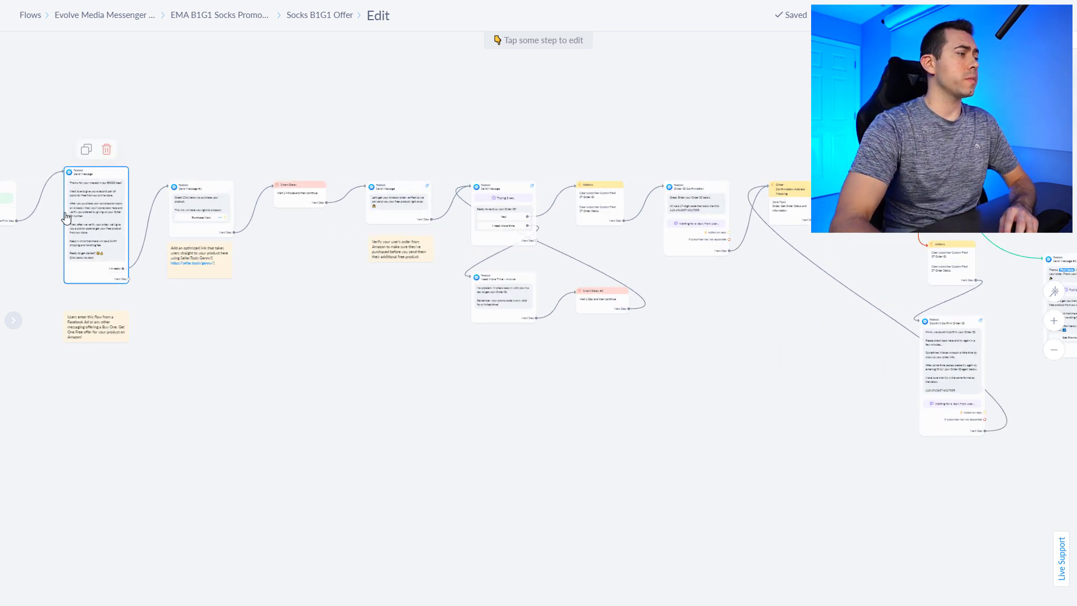
click(66, 217)
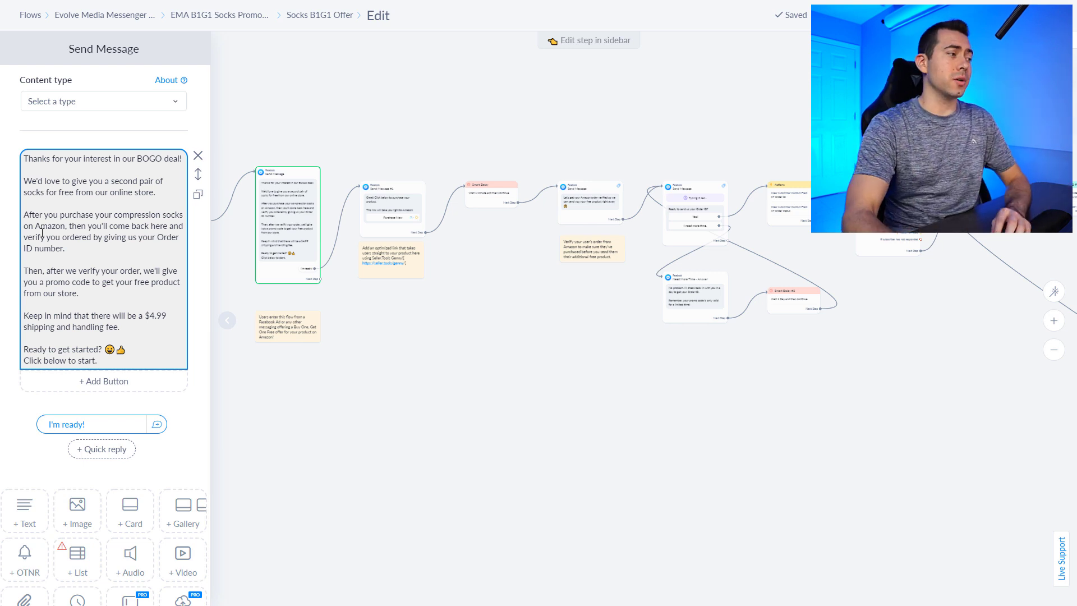
scroll(93, 218, down, 2)
drag(35, 242, 58, 208)
click(138, 250)
click(58, 208)
mouse_move(35, 270)
mouse_down()
mouse_move(98, 274)
mouse_move(26, 285)
mouse_up()
click(51, 286)
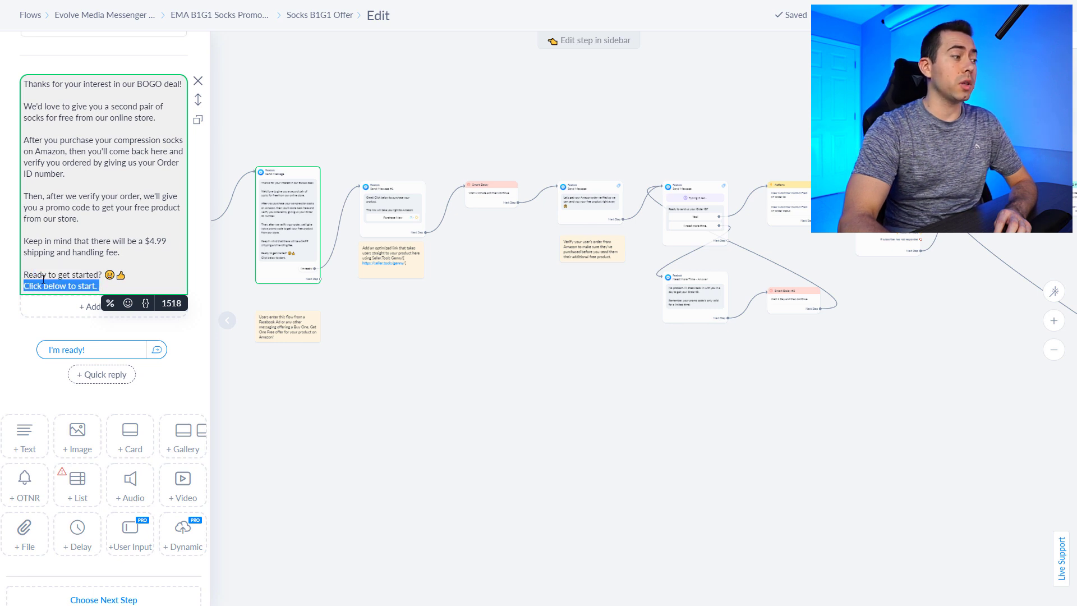
click(44, 276)
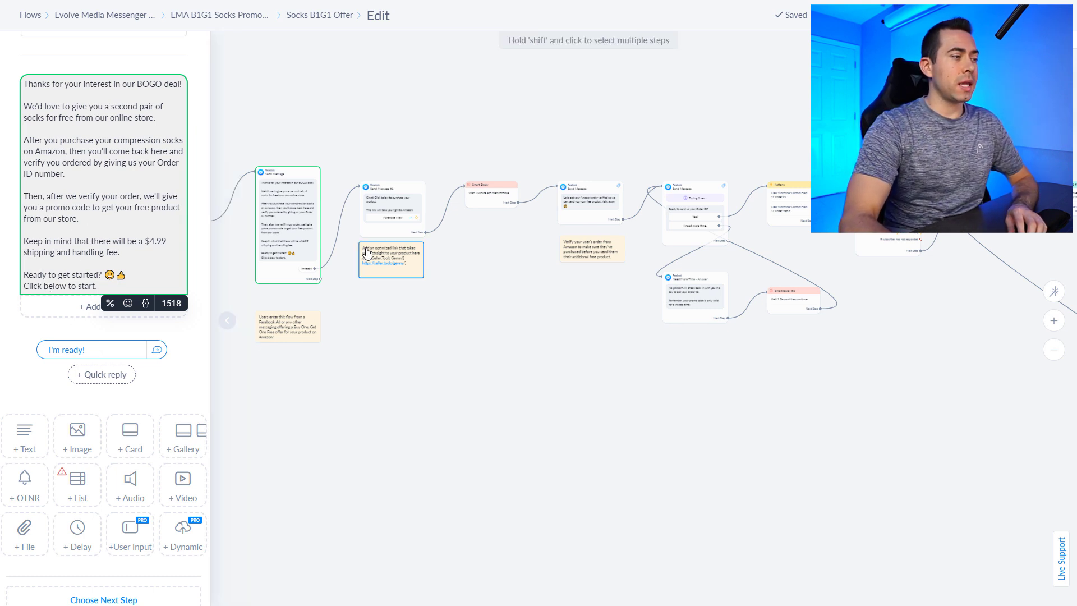
- Inspect the steps from the Amazon purchase message through the first delay, order verification and Order ID prompts to the Need More Time answer
click(381, 204)
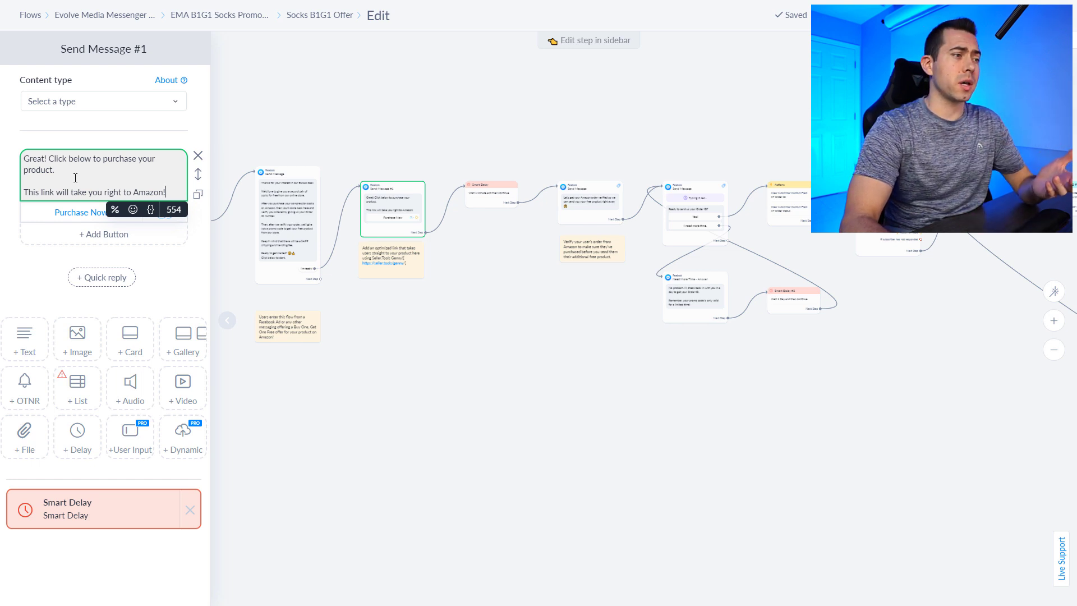
click(489, 200)
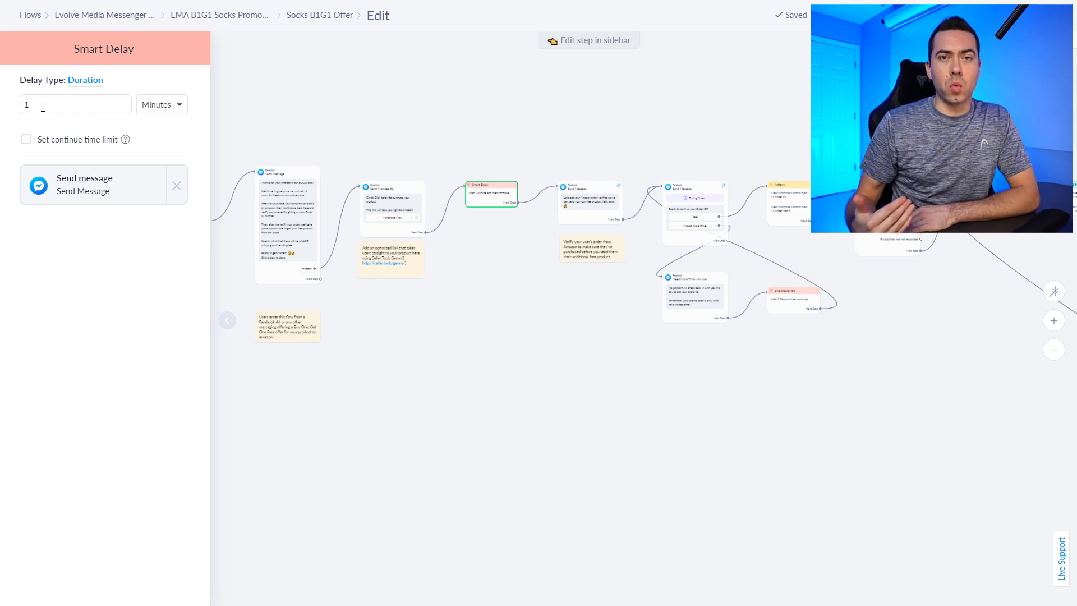
click(586, 208)
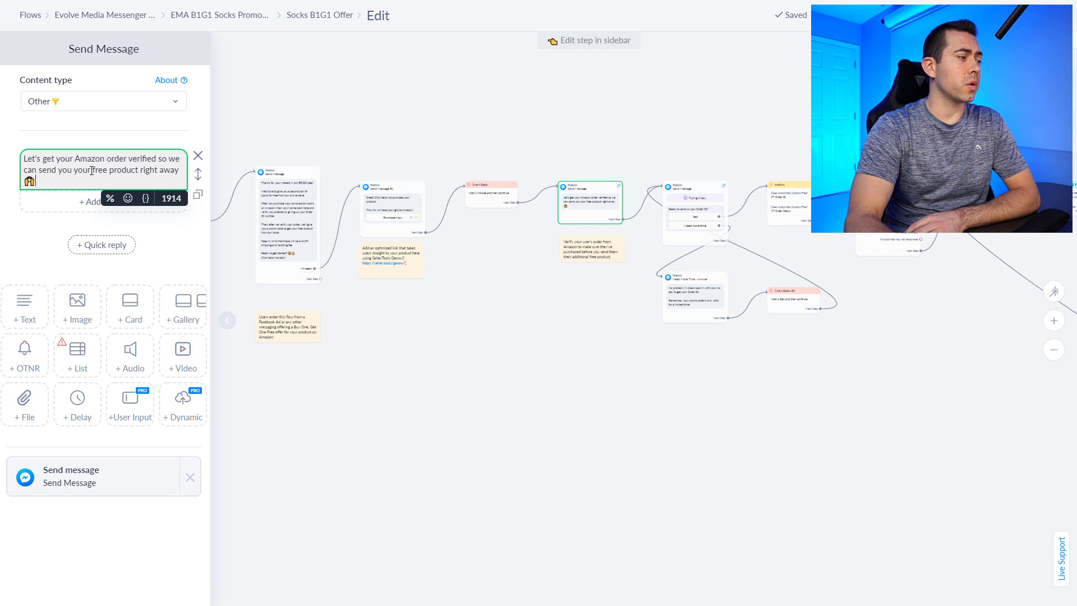
click(700, 213)
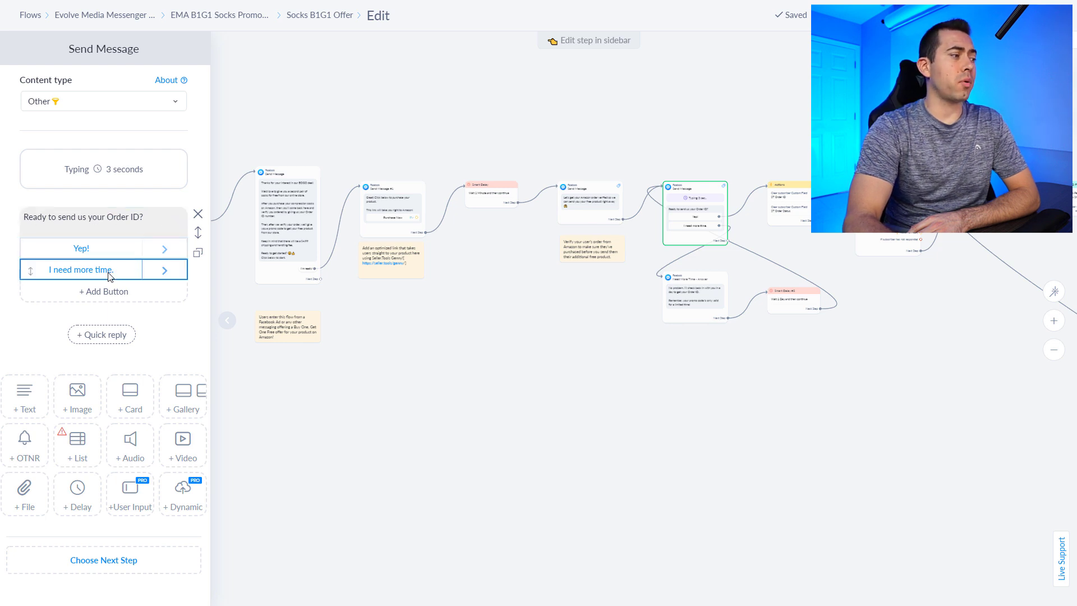
click(700, 292)
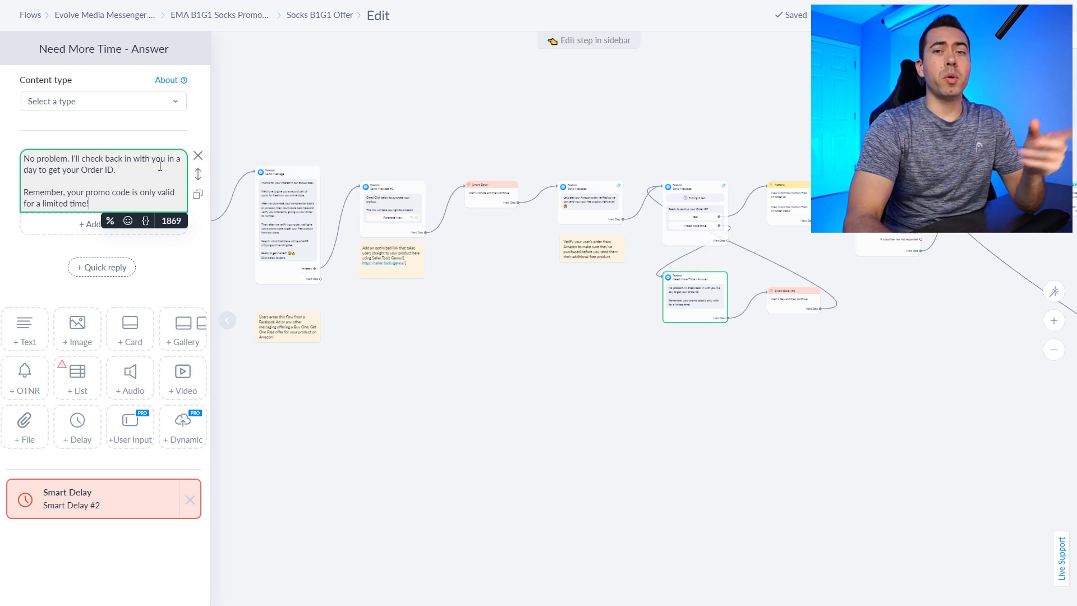
- Set the duration of Smart Delay #2, following the Need More Time answer, to 22 hours
click(789, 312)
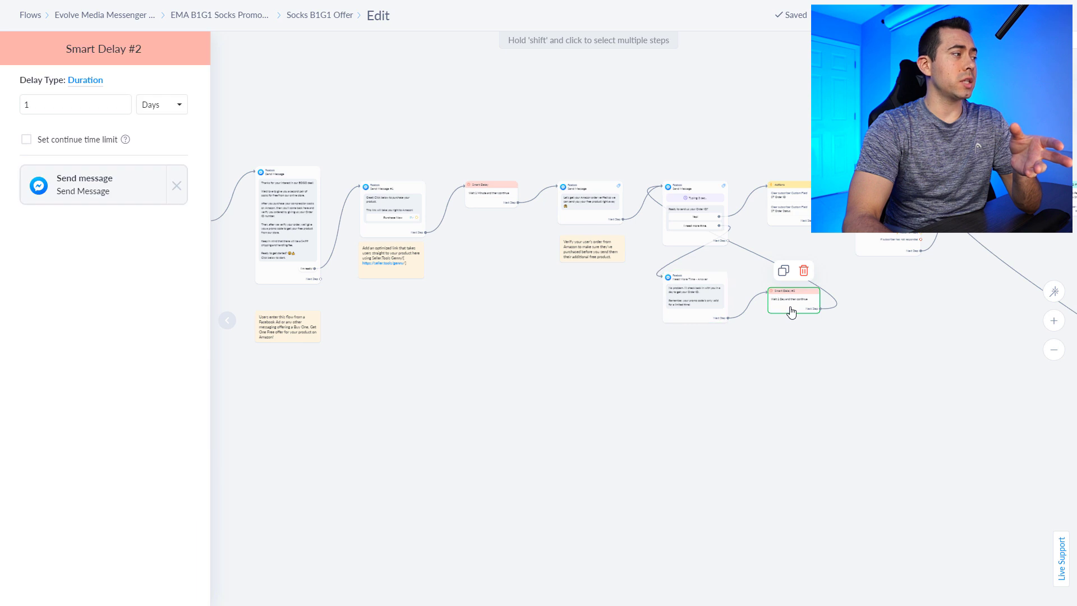
click(178, 105)
click(166, 147)
click(80, 109)
text(22)
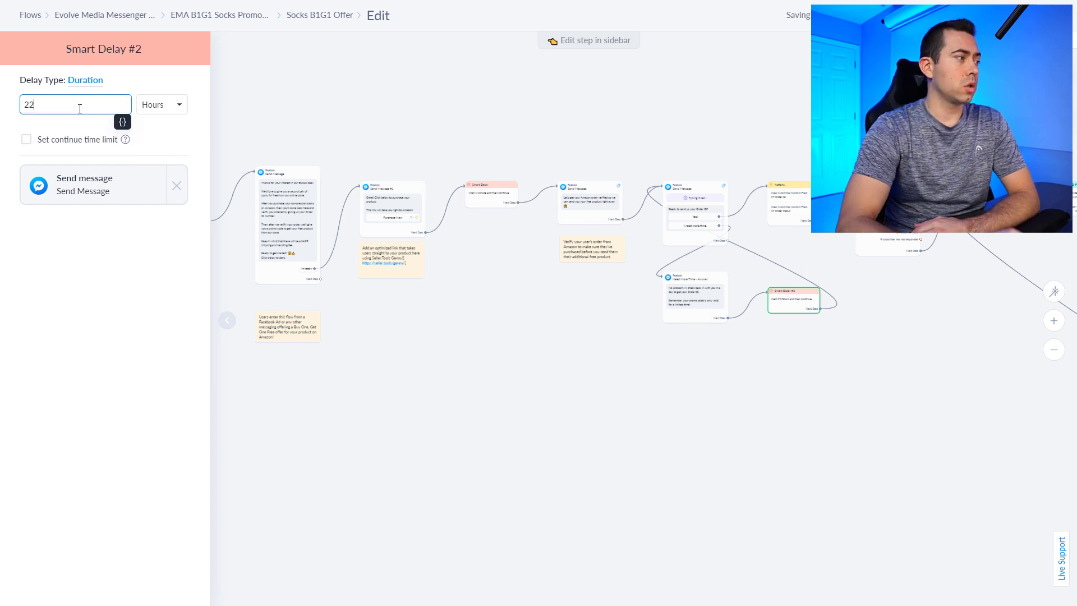
click(120, 264)
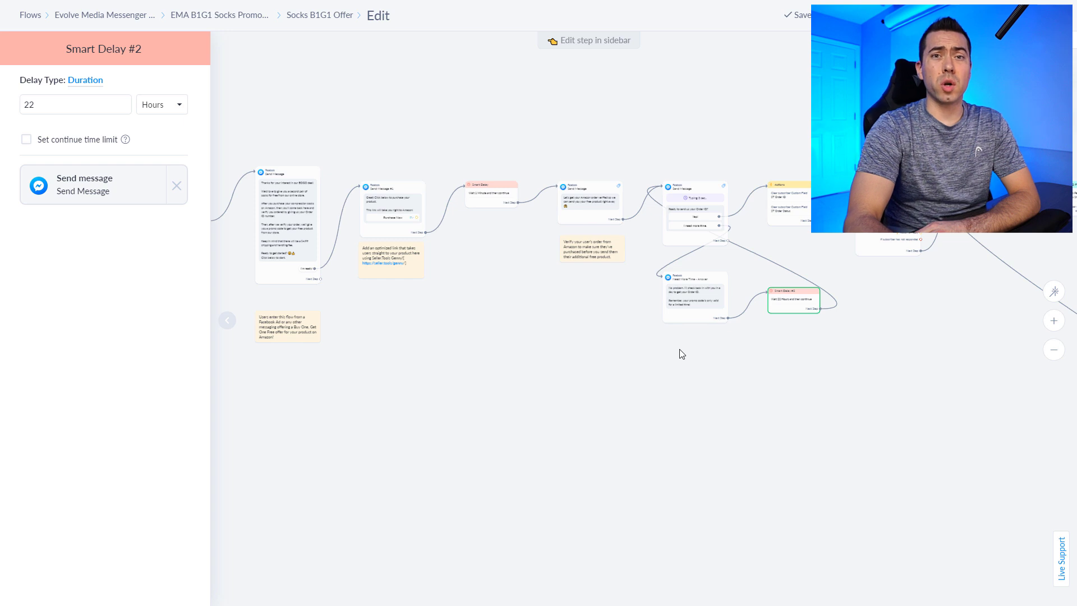
- Review the Need More Time answer, the Order ID prompt with its typing delay, and the action clearing ST Order ID and ST Order Status
click(689, 306)
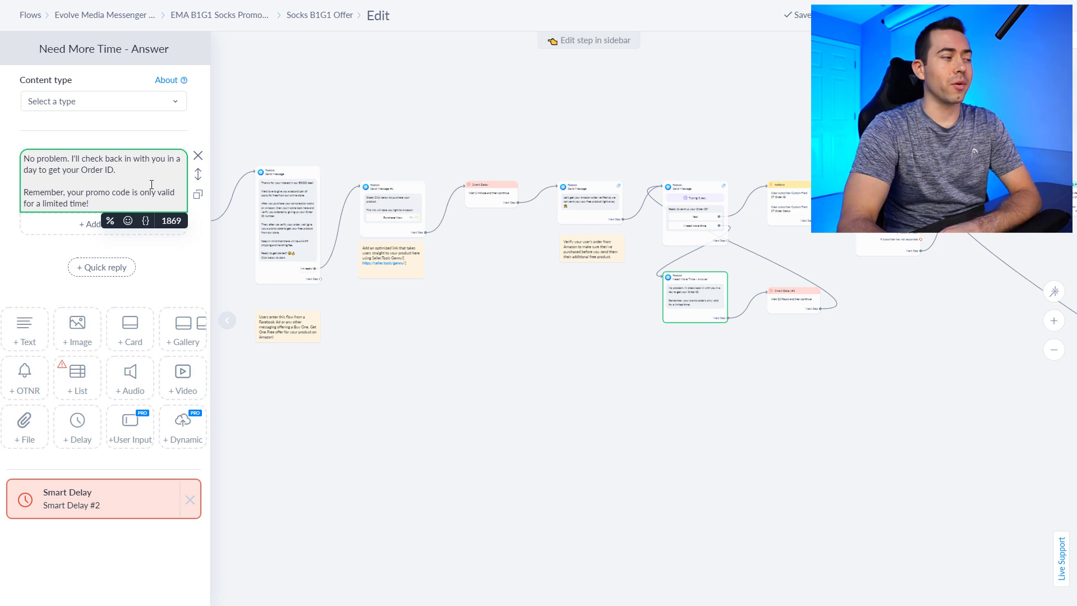
drag(759, 364, 607, 396)
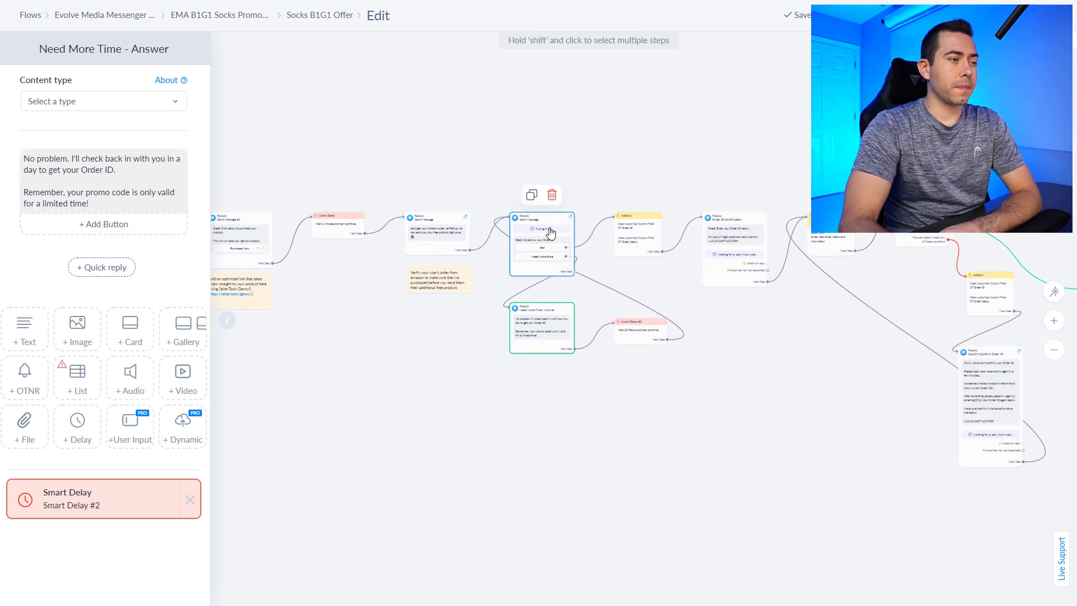
click(549, 230)
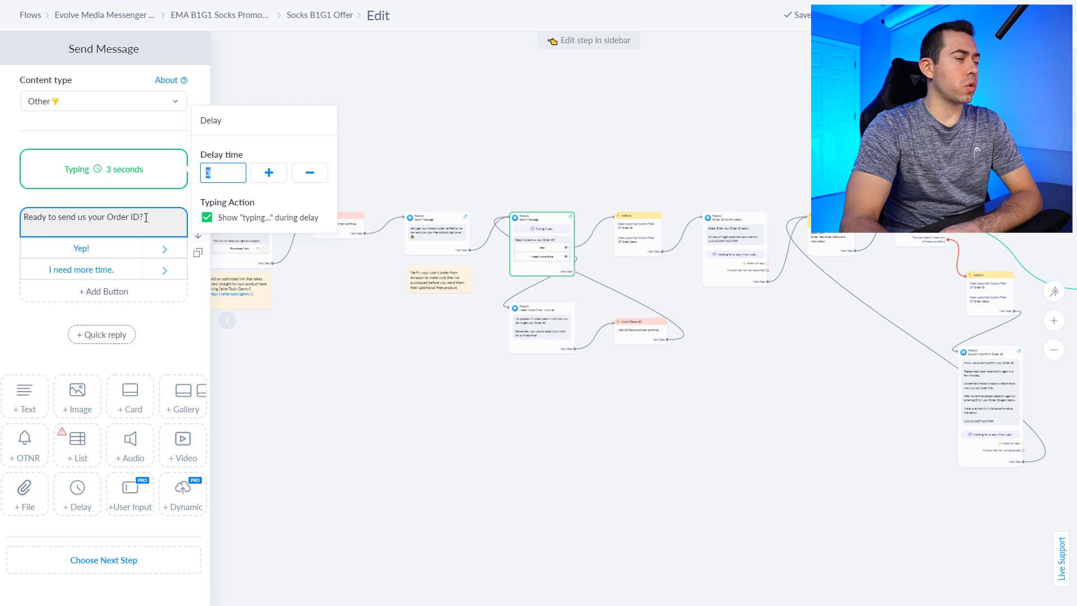
click(644, 240)
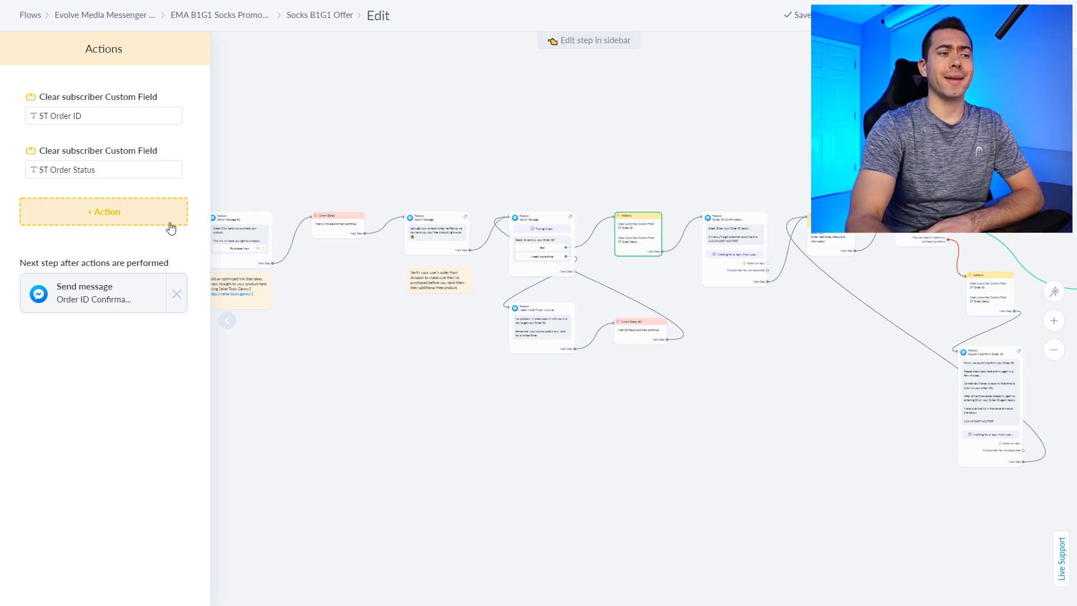
- Examine the Order ID Confirmation message, including its example order number and the user input saved to ST Order ID
click(737, 241)
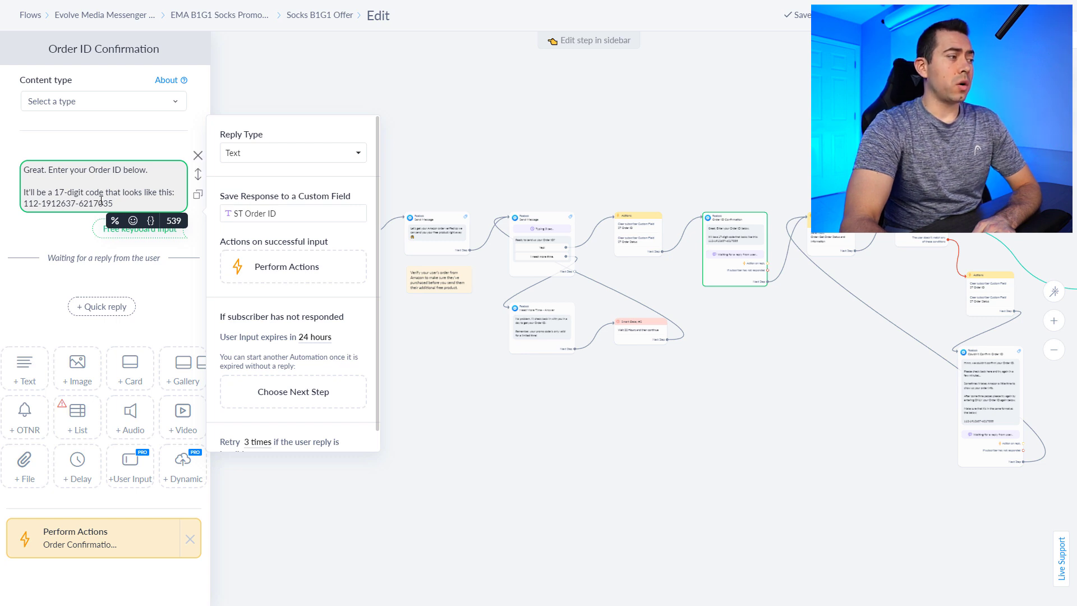
click(803, 330)
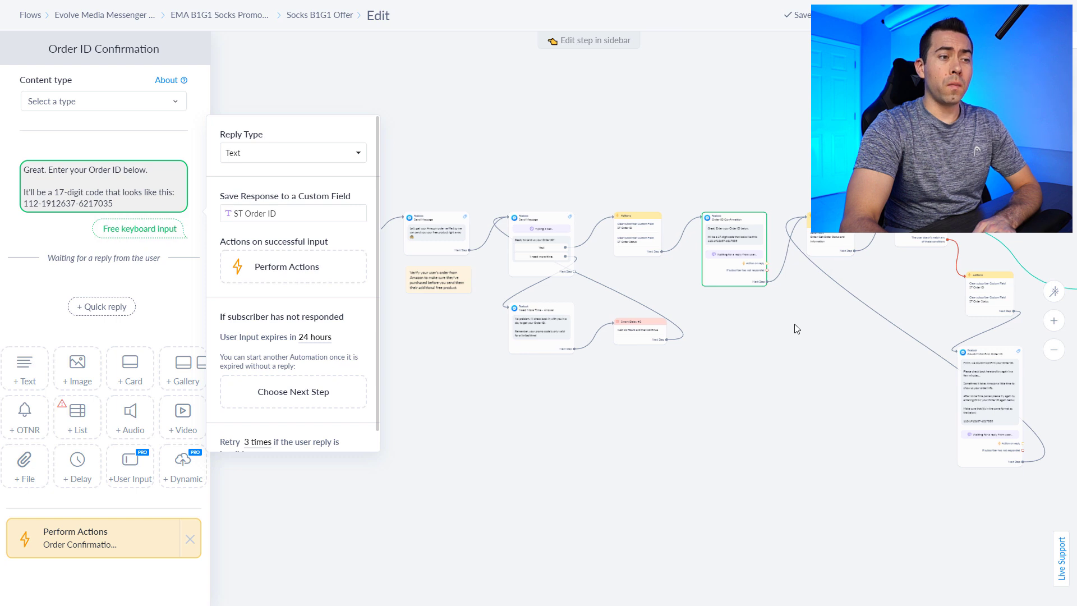
click(26, 203)
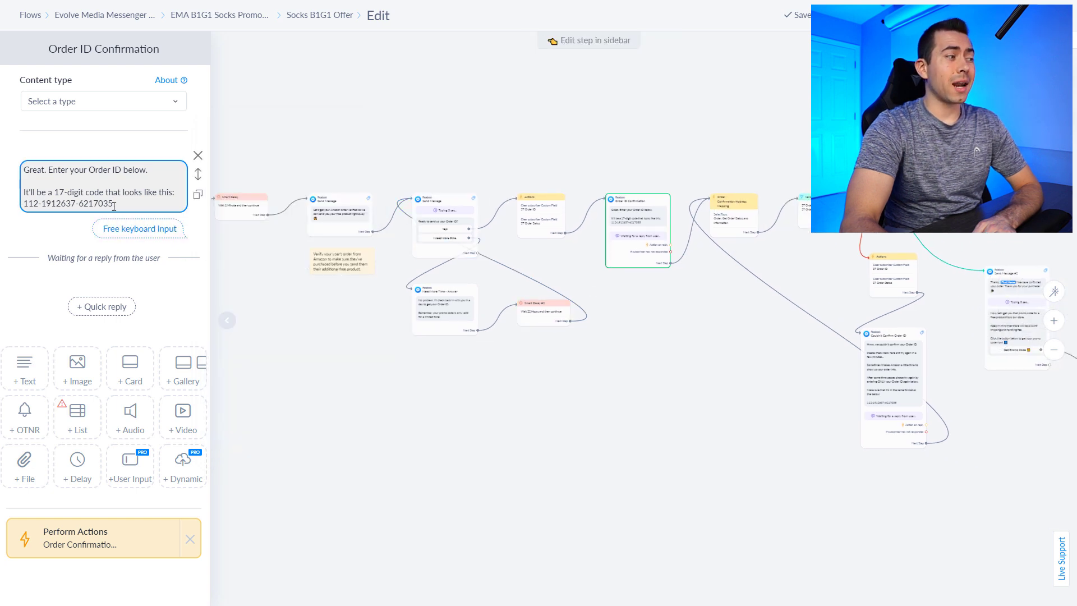
click(327, 267)
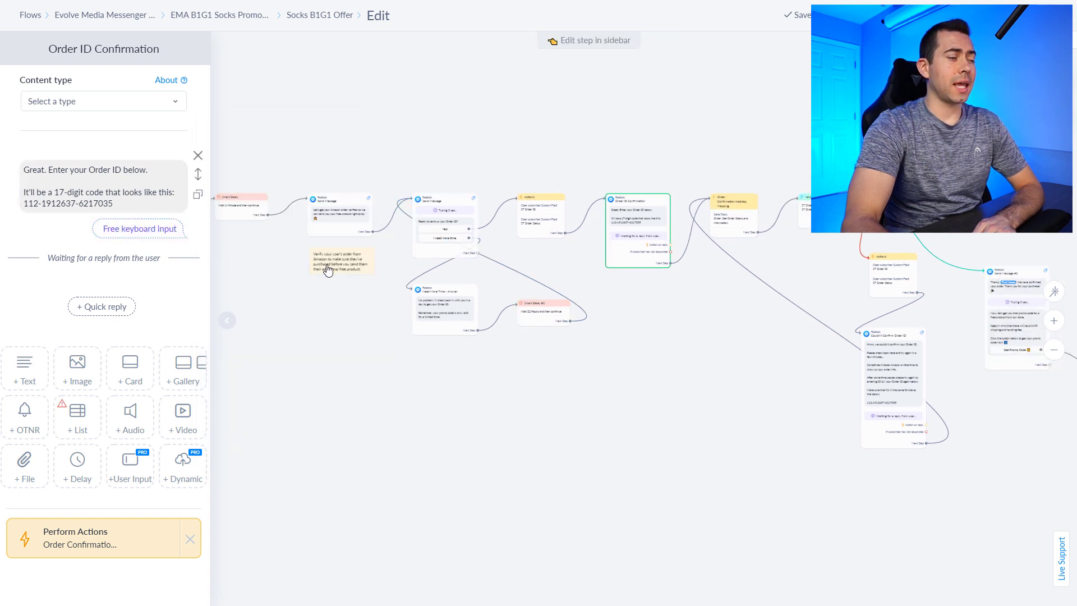
- Inspect the Order Confirmation/Address Mapping action and its Seller.Tools request for order status and information
scroll(714, 306, up, 3)
drag(714, 305, 578, 298)
mouse_move(623, 186)
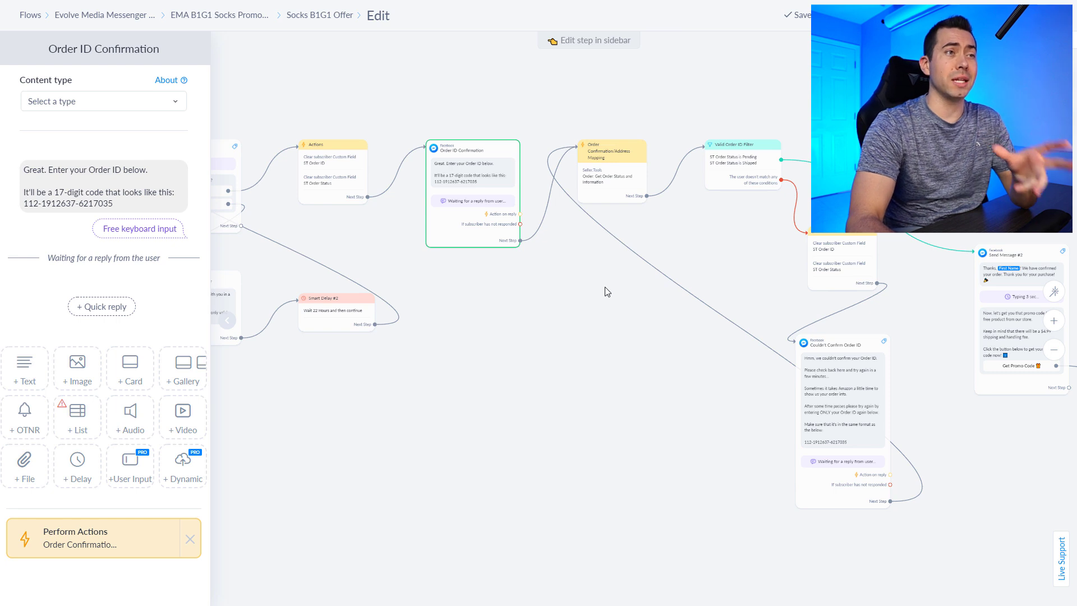
drag(605, 290, 496, 309)
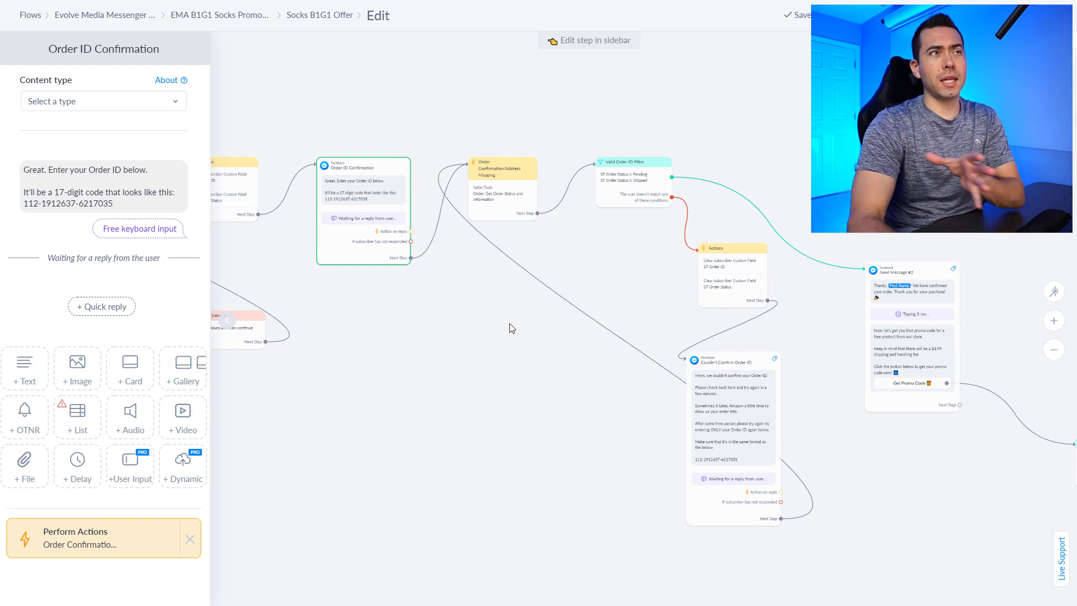
drag(509, 329, 442, 308)
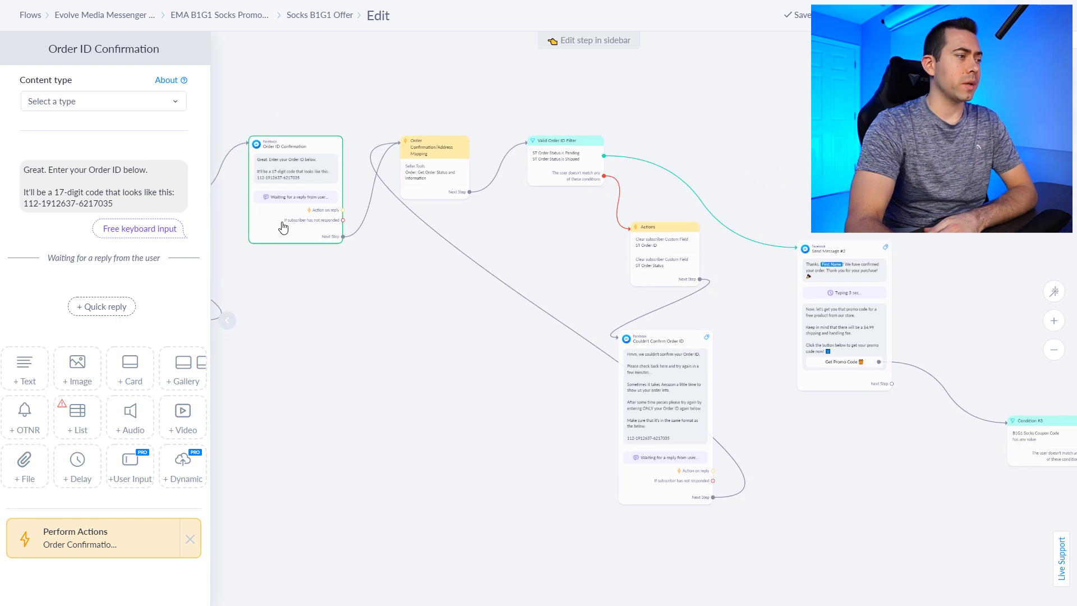
click(447, 190)
mouse_move(100, 119)
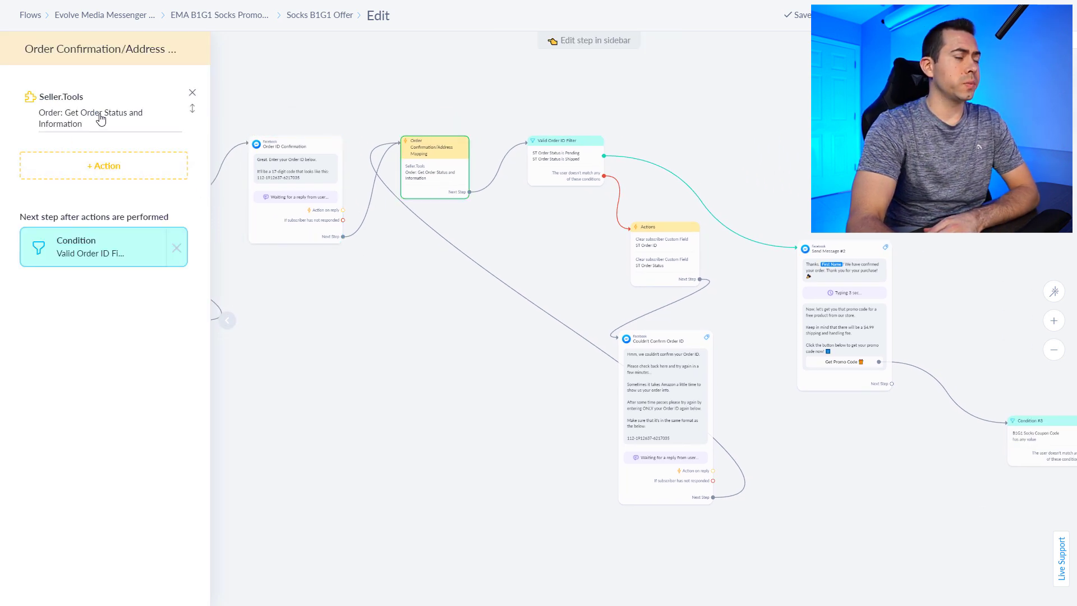
- Review the Couldn't Confirm Order ID message and the Send Message #2 step sent to buyers with a confirmed order
drag(438, 307, 329, 282)
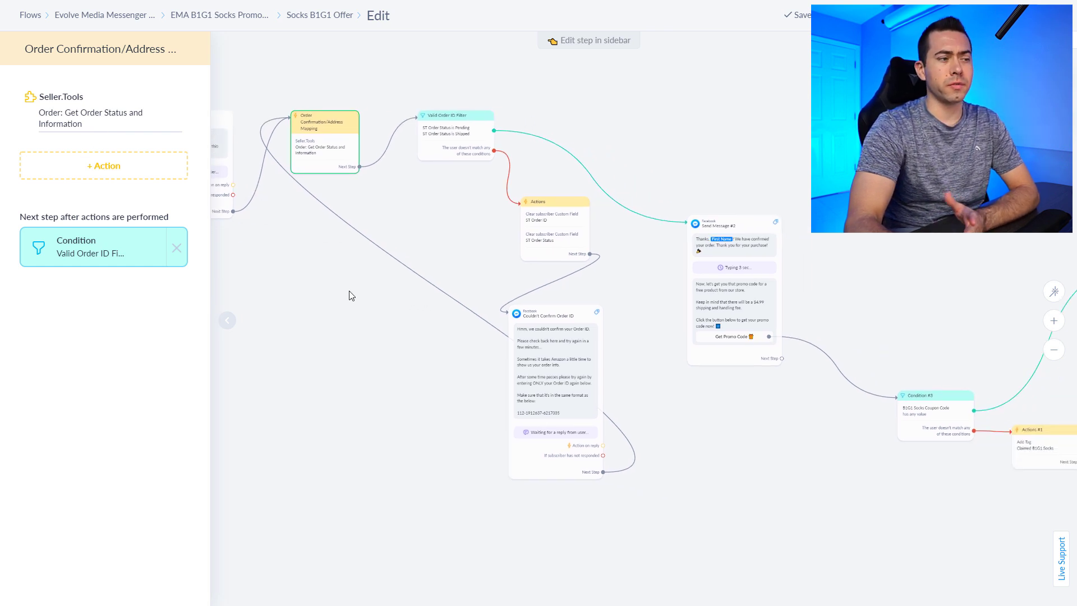
mouse_move(533, 354)
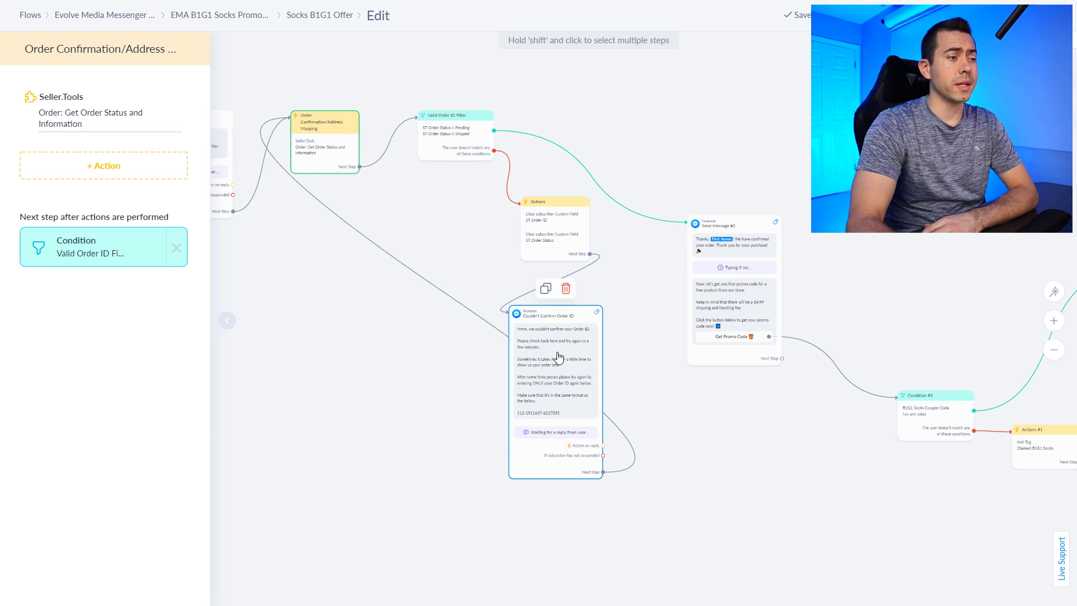
click(554, 307)
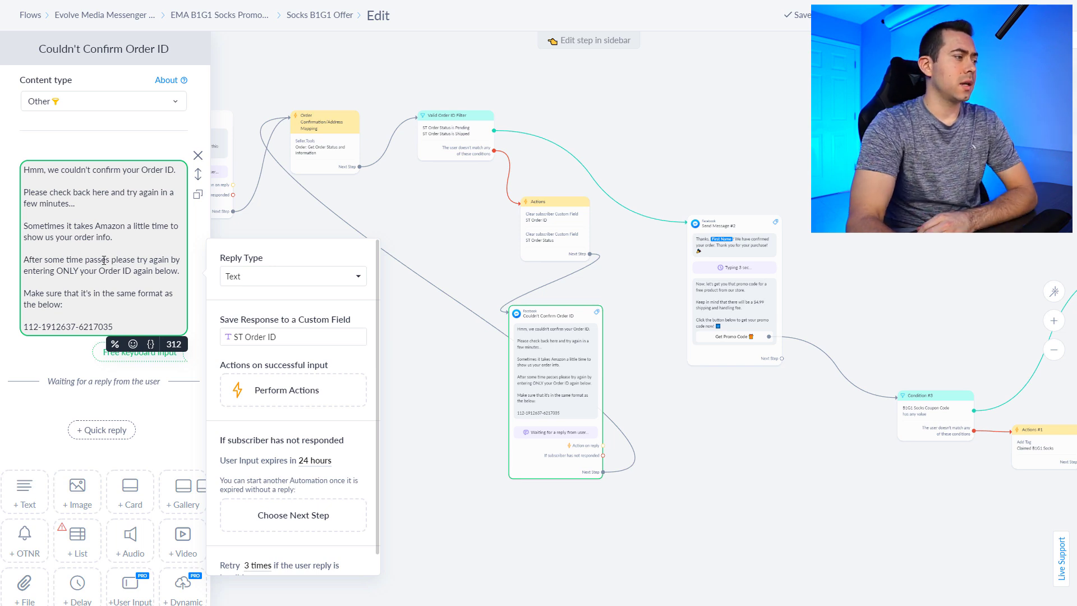
mouse_move(727, 297)
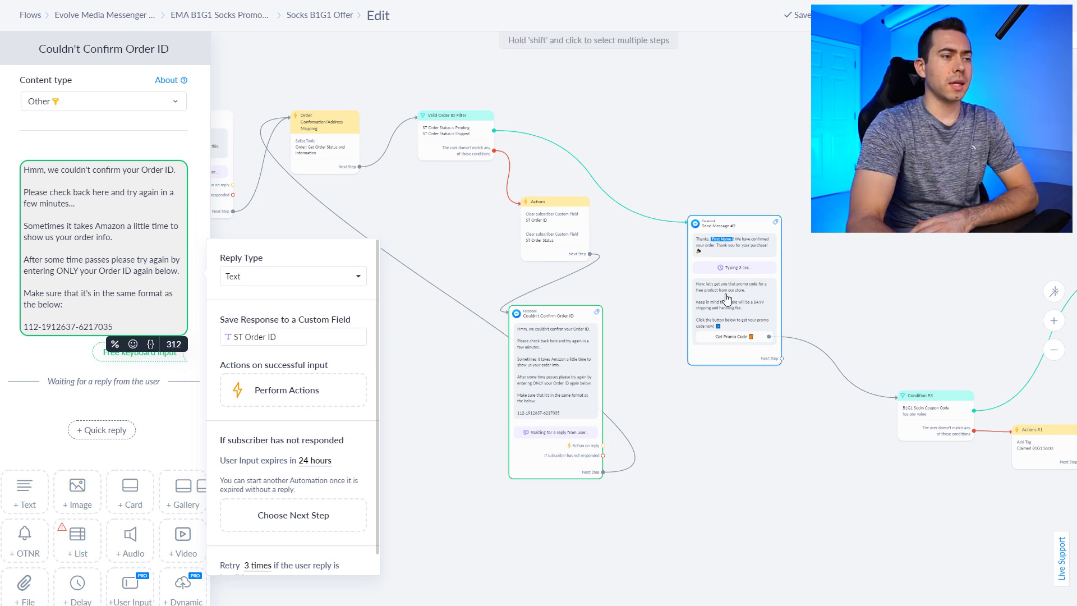
click(728, 297)
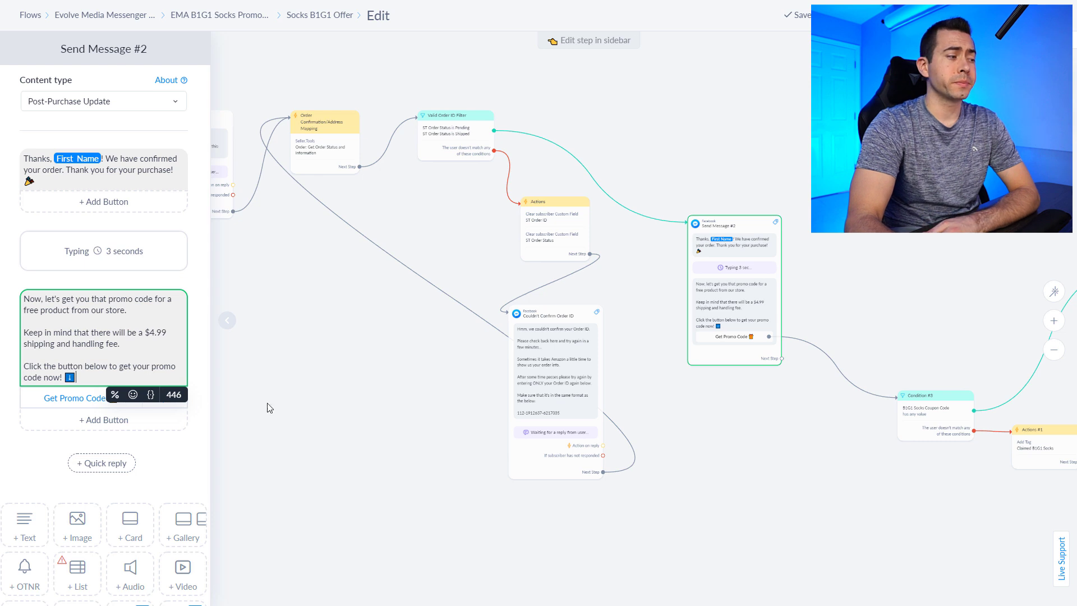
- Examine Condition #3, which checks for an existing B1G1 Socks Coupon Code, and its Send Message #10 for repeat claimants
drag(870, 447, 488, 367)
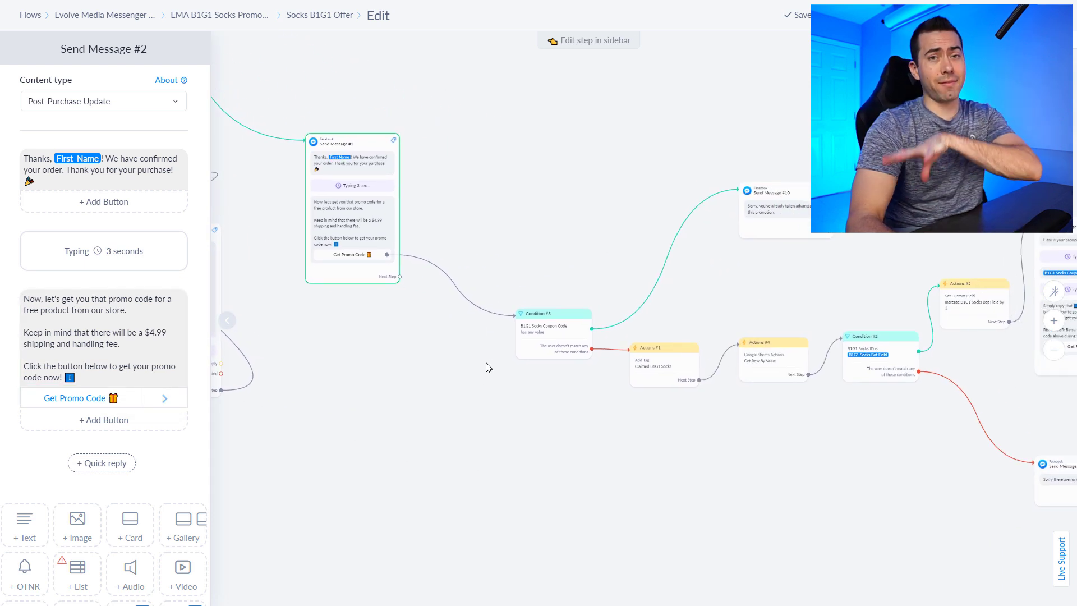
click(560, 356)
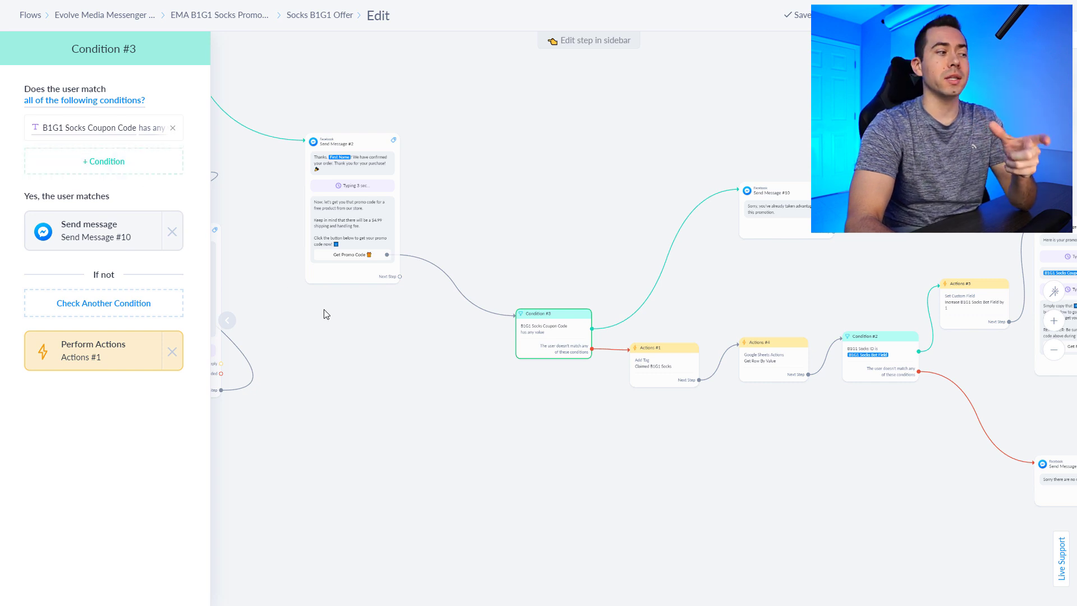
mouse_move(789, 231)
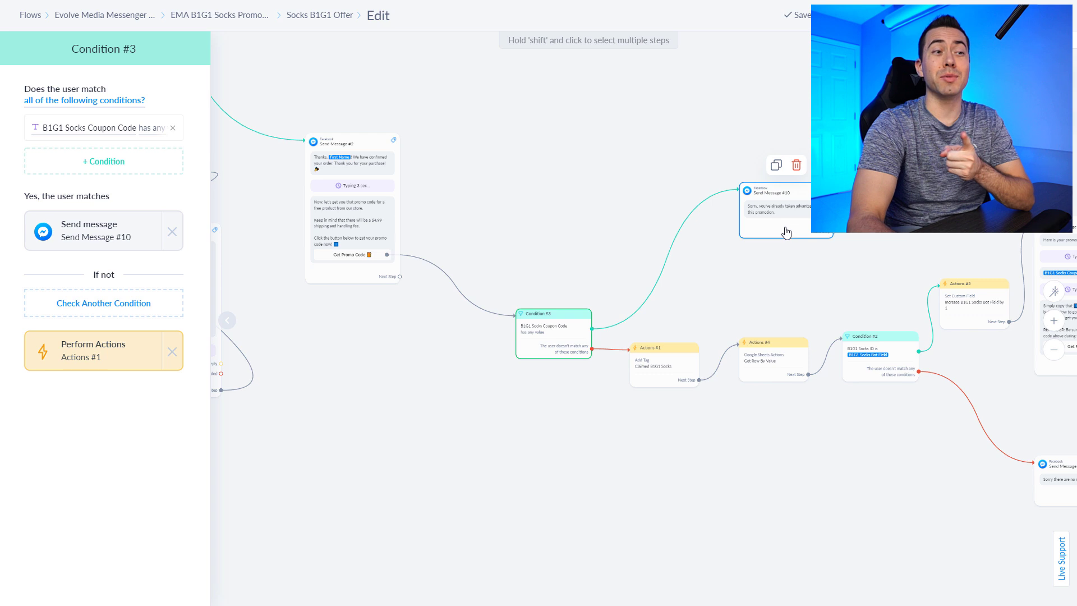
click(786, 232)
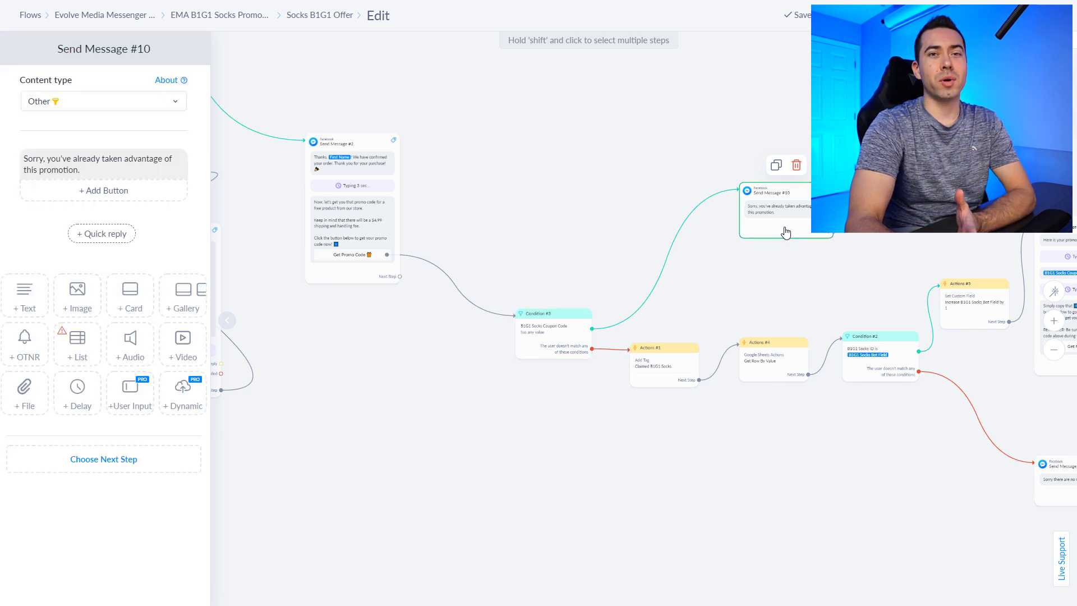
click(51, 175)
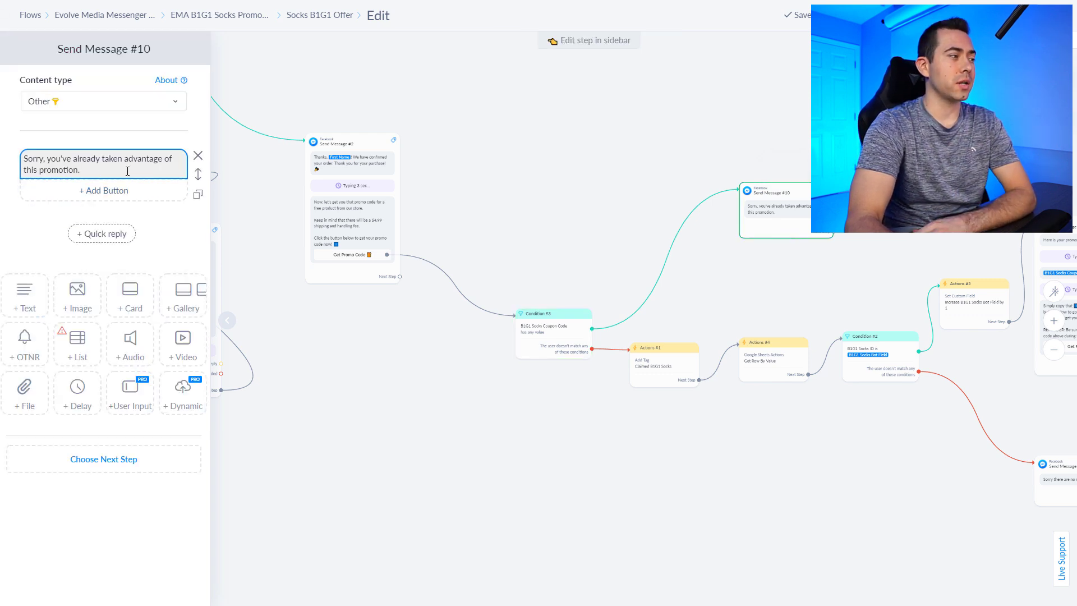
- Open Actions #1 on the non-matching branch of Condition #3 to inspect its Claimed B1G1 Socks tag
click(667, 387)
drag(676, 414, 497, 335)
click(498, 335)
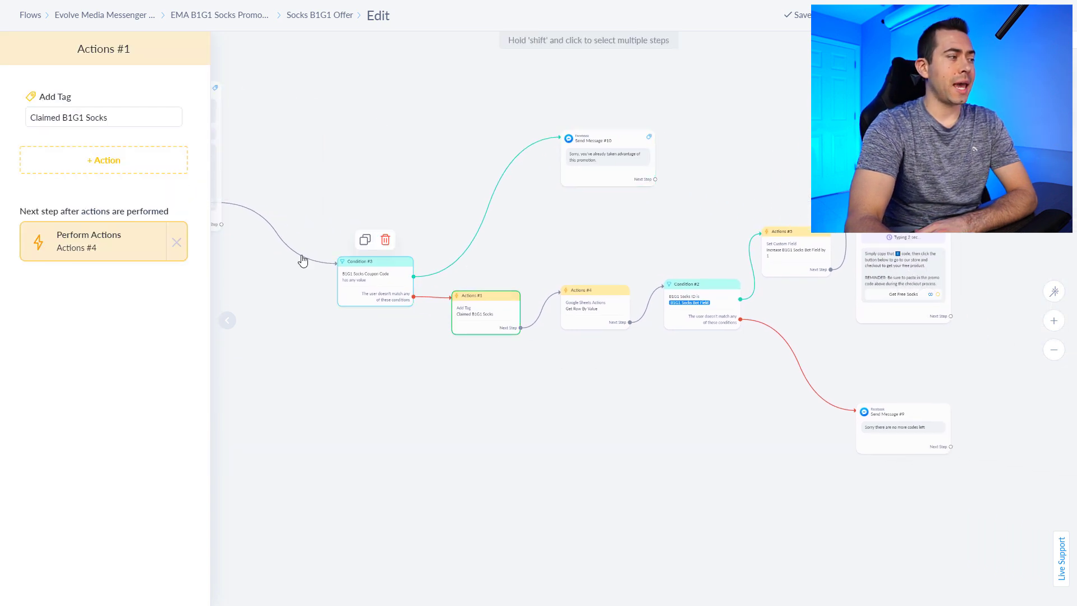
- Inspect the Google Sheets lookup in Actions #4, the B1G1 Socks ID check in Condition #2, and the field increment in Actions #5
click(596, 322)
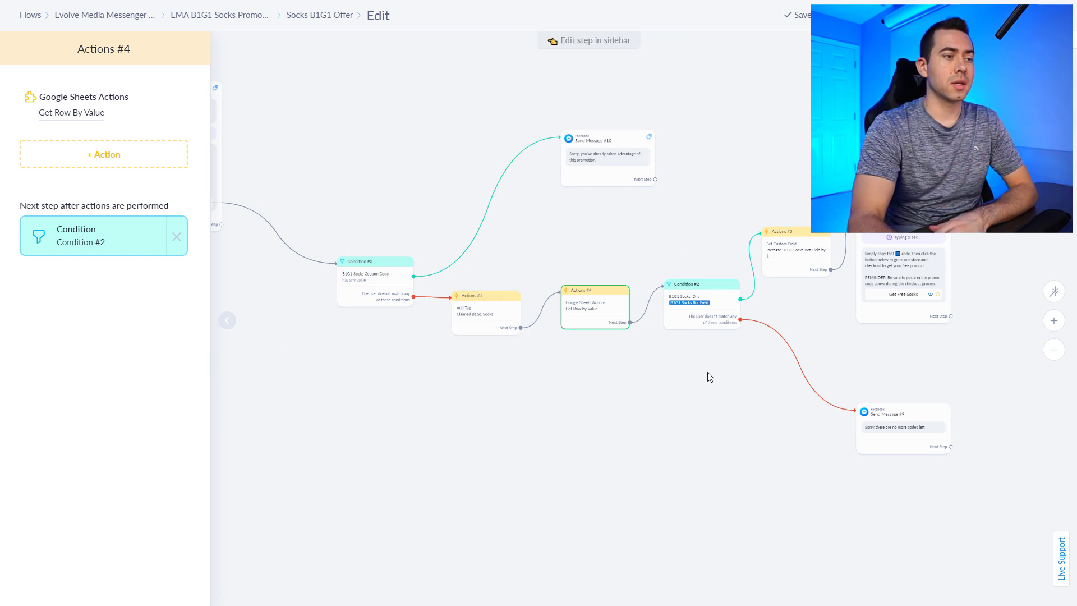
drag(709, 377, 608, 377)
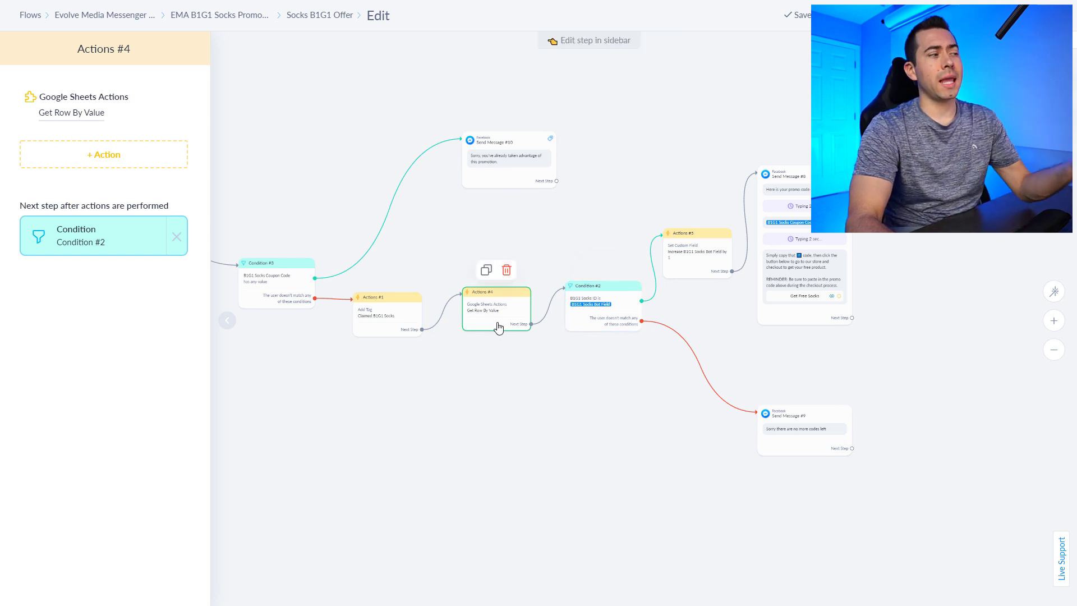
click(606, 323)
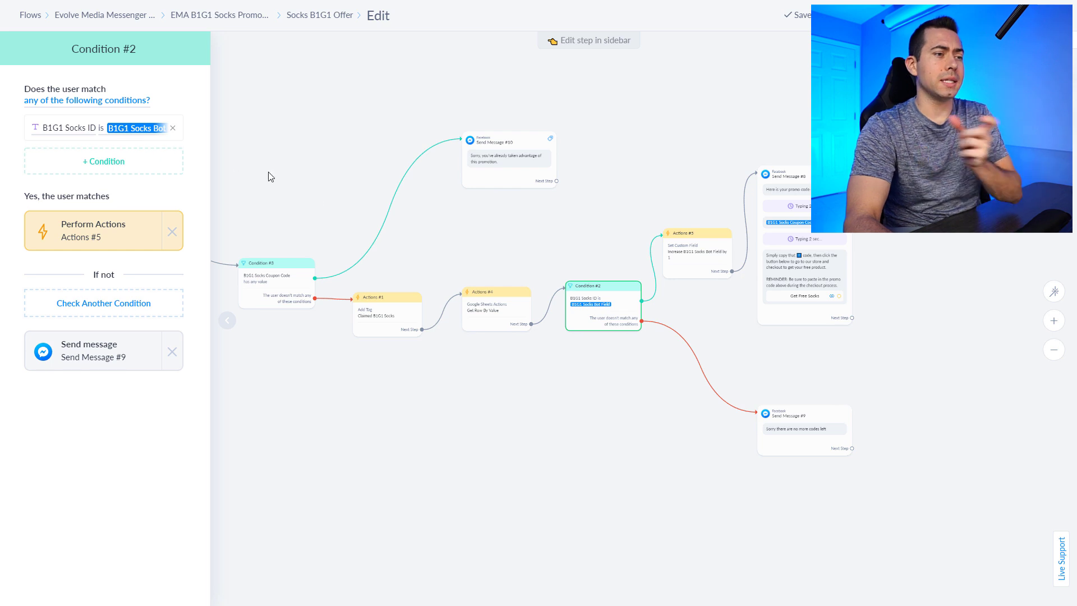
click(697, 269)
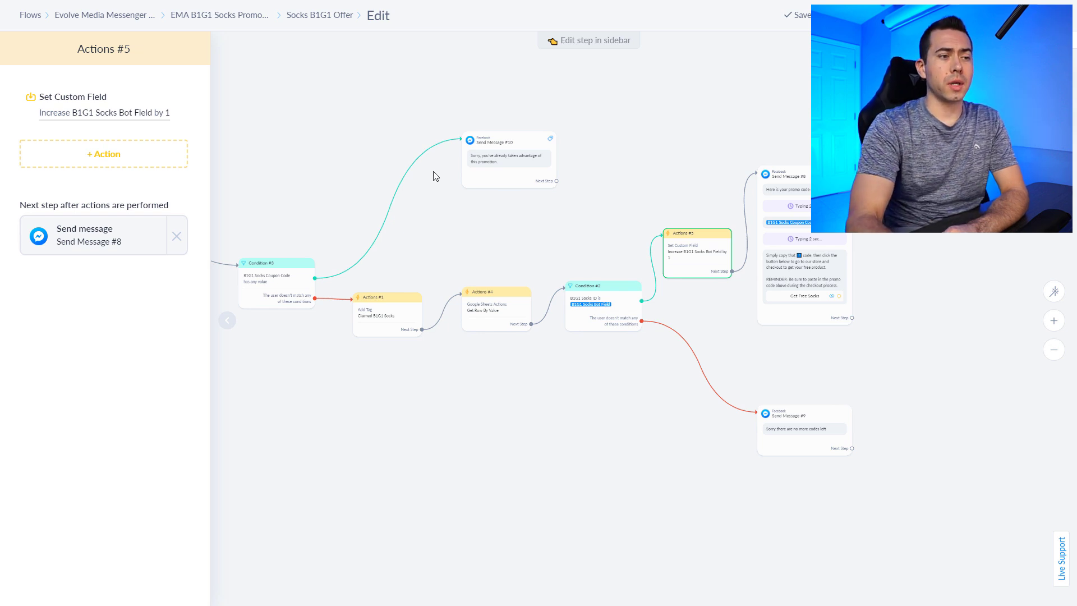
- Review the Send Message #8 content that delivers the B1G1 Socks Coupon Code and the Get Free Socks button
click(804, 268)
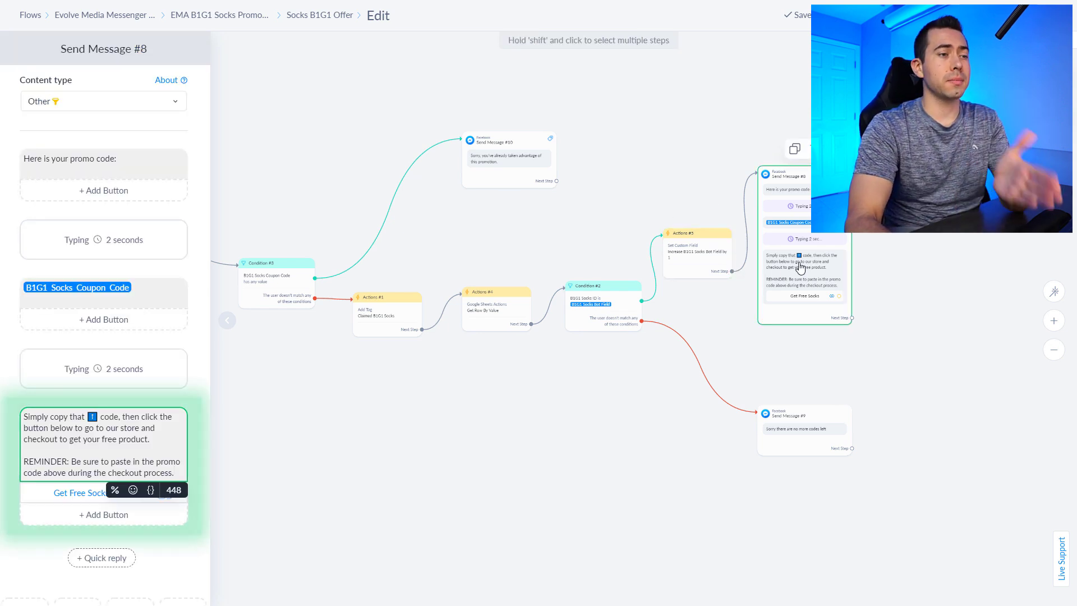
scroll(73, 225, down, 3)
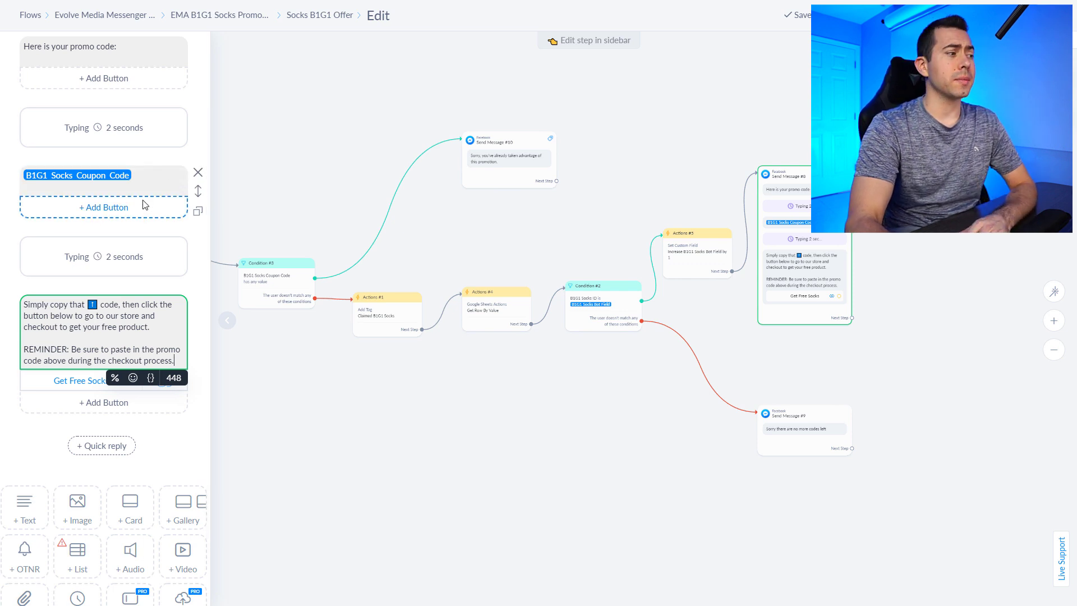
scroll(144, 208, down, 1)
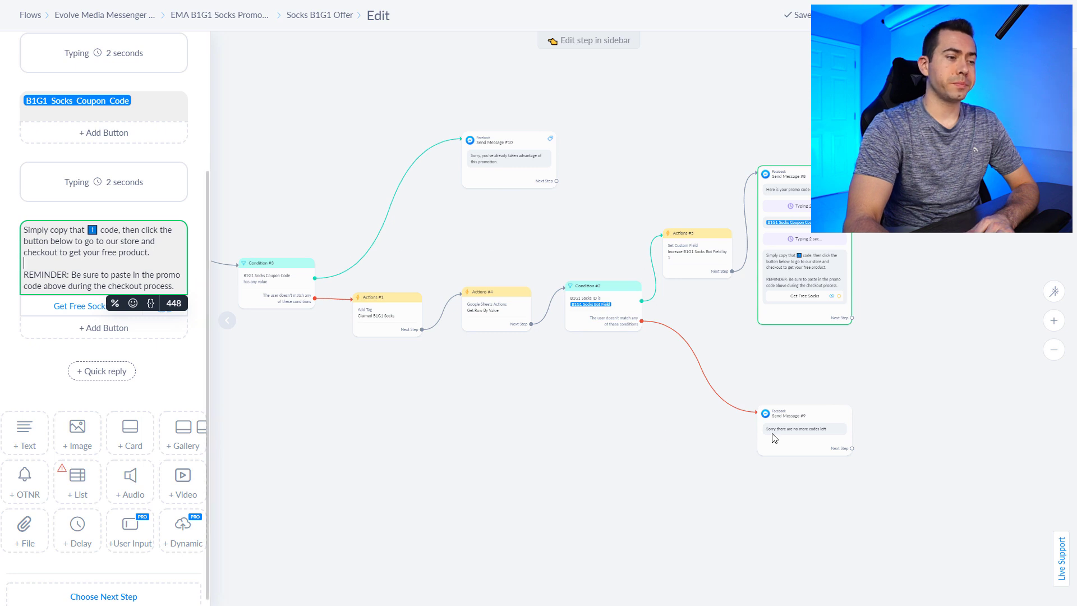
- Examine the non-matching branch of Condition #2 and the Send Message #9 step for when no codes are left
click(593, 321)
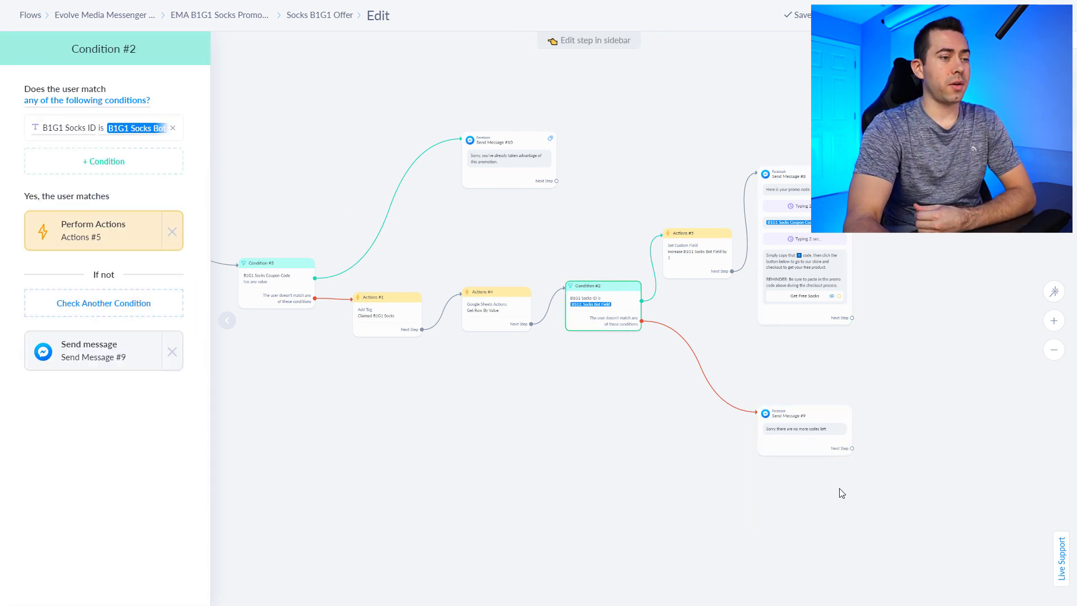
click(801, 430)
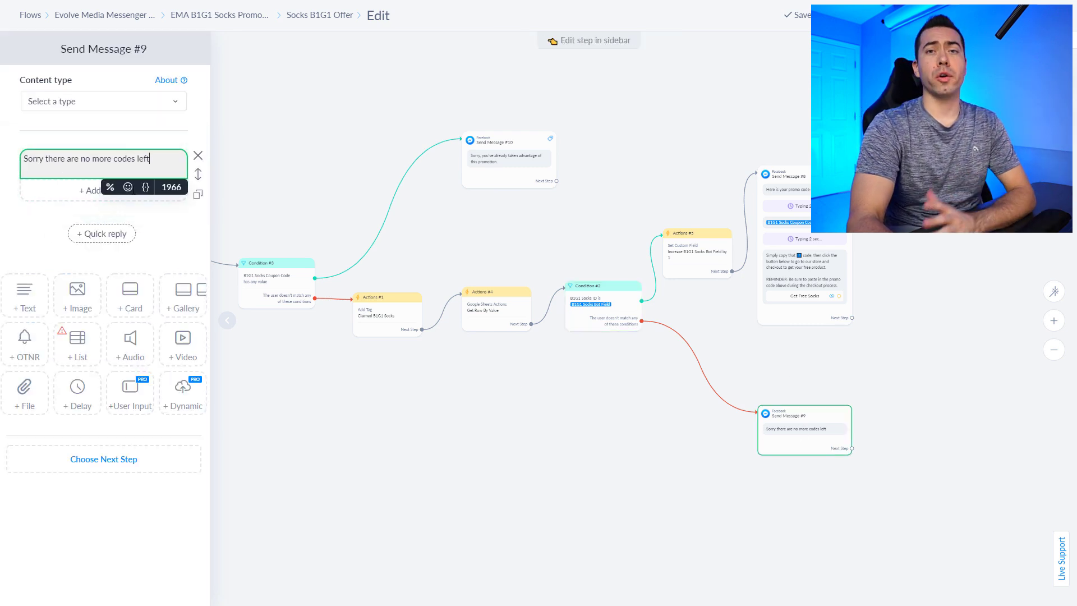
click(622, 384)
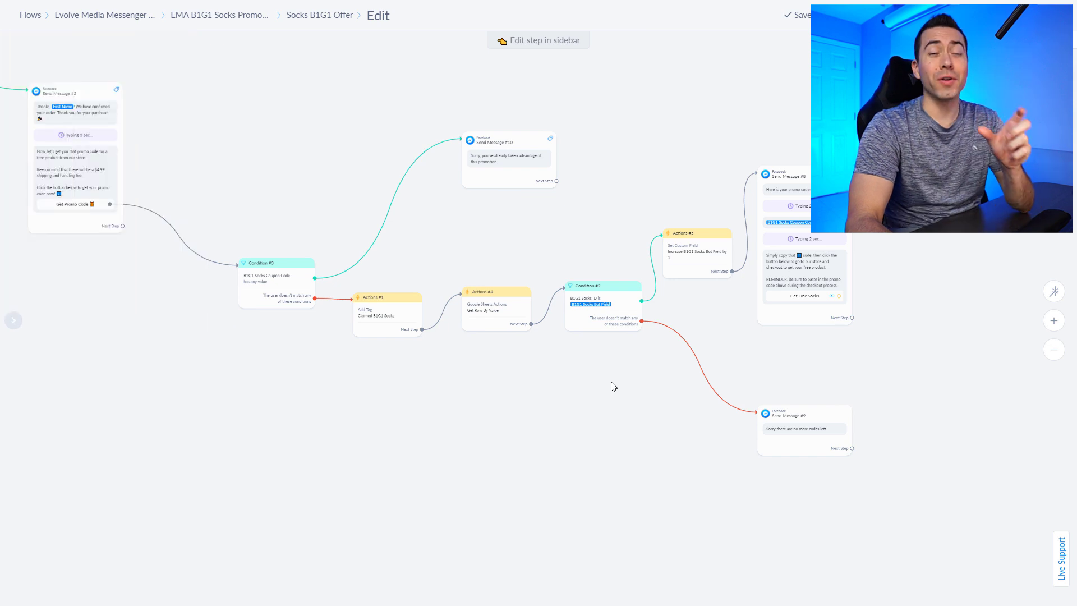
click(820, 443)
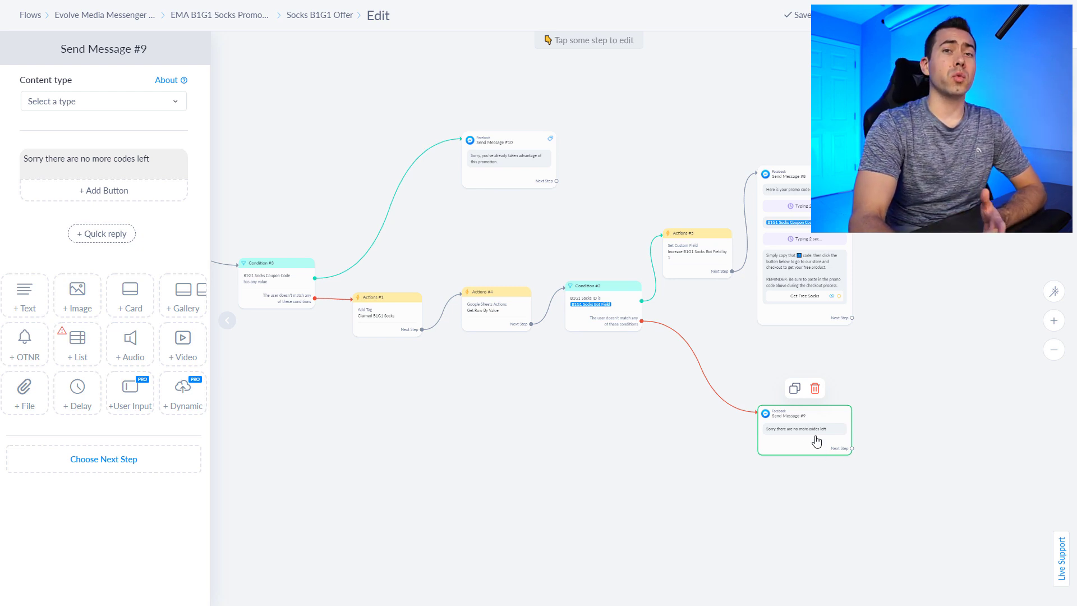
click(807, 440)
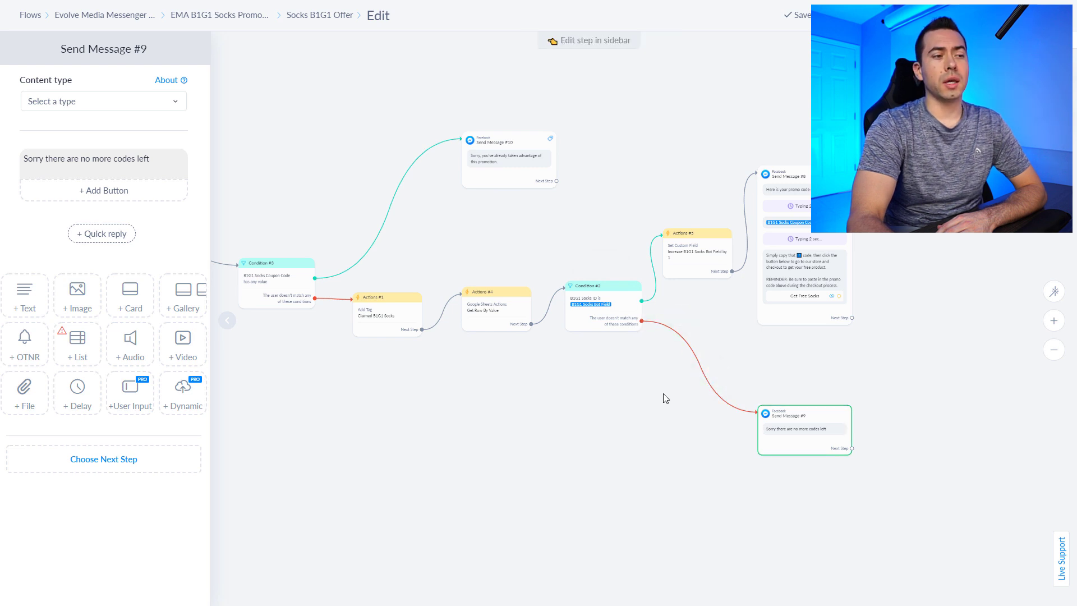
- Insert an Actions step with Notify Admins between Condition #2's non-matching branch and Send Message #9, positioned below Actions #5
drag(642, 323, 649, 411)
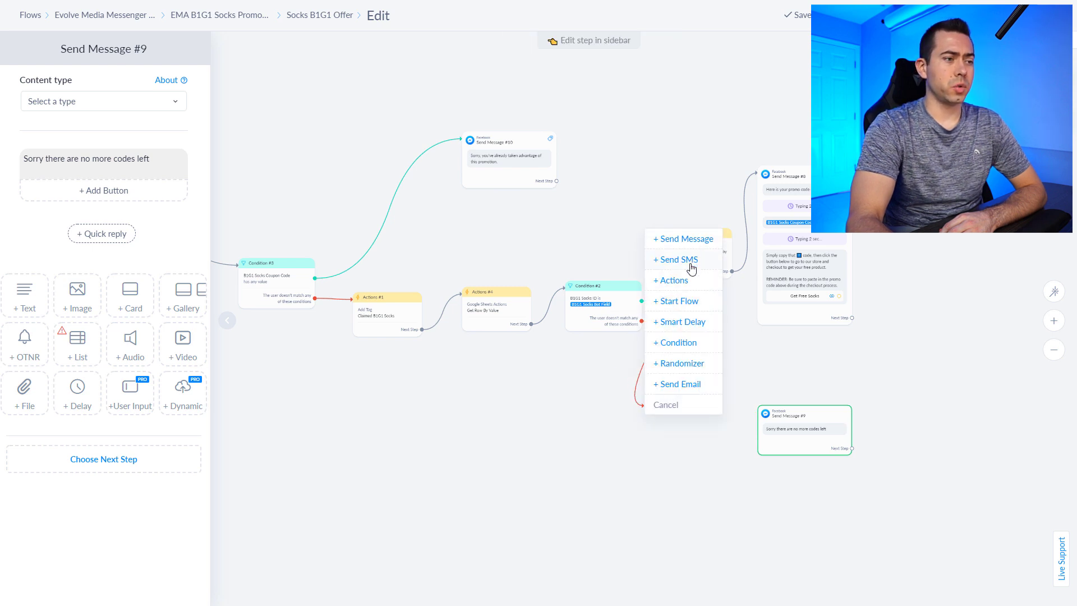
click(689, 280)
click(101, 102)
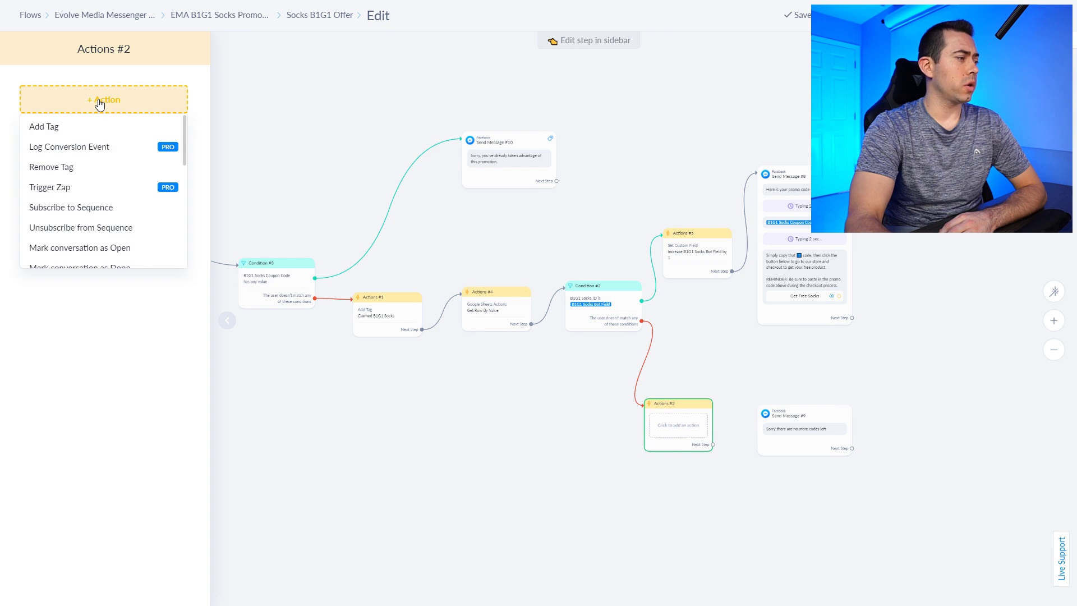
scroll(91, 224, down, 3)
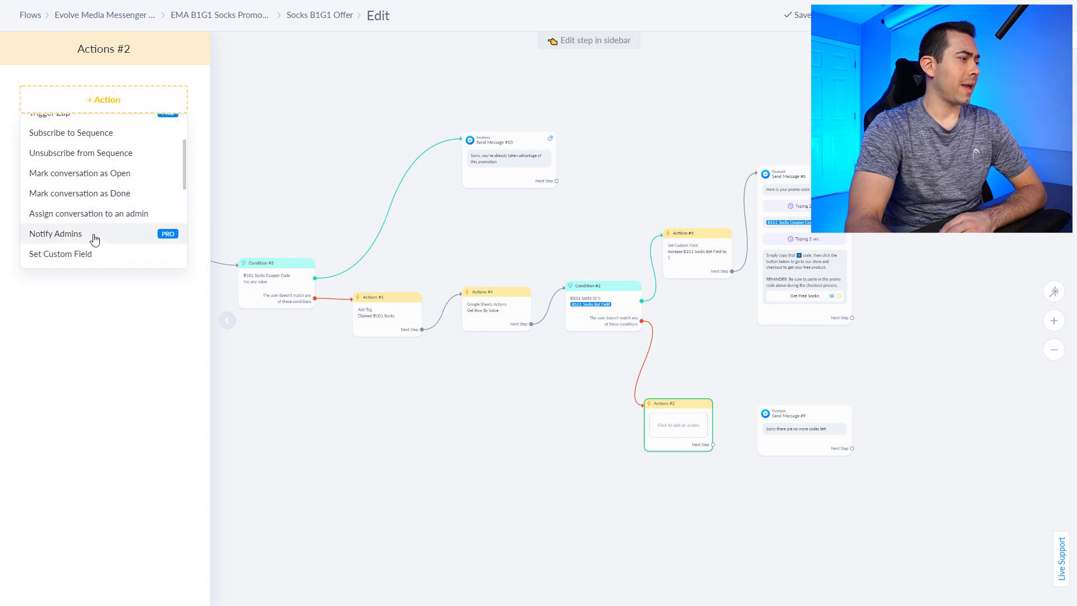
click(94, 235)
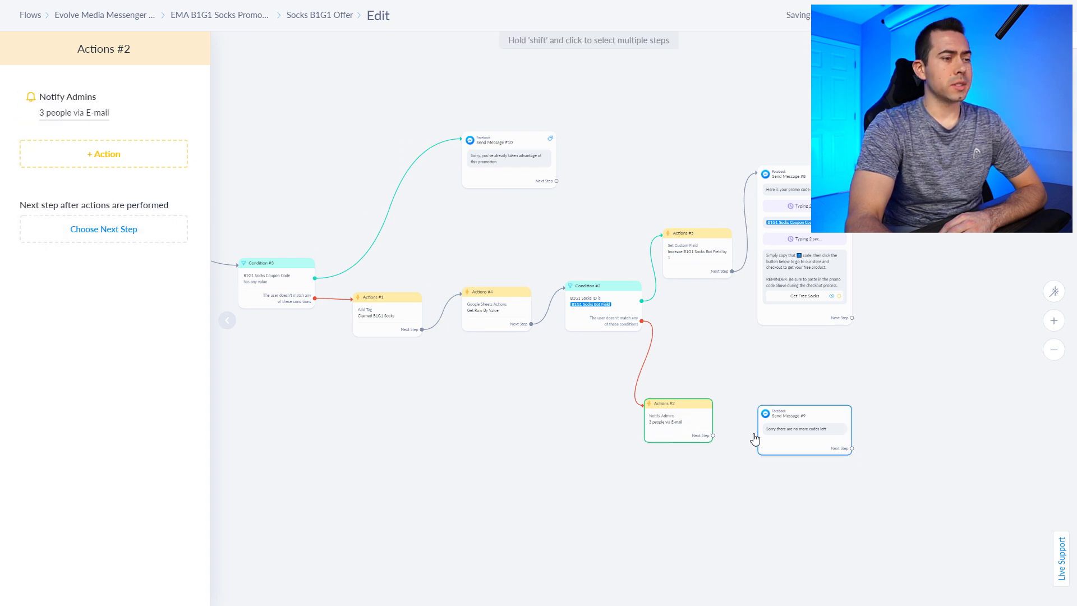
drag(713, 435, 816, 451)
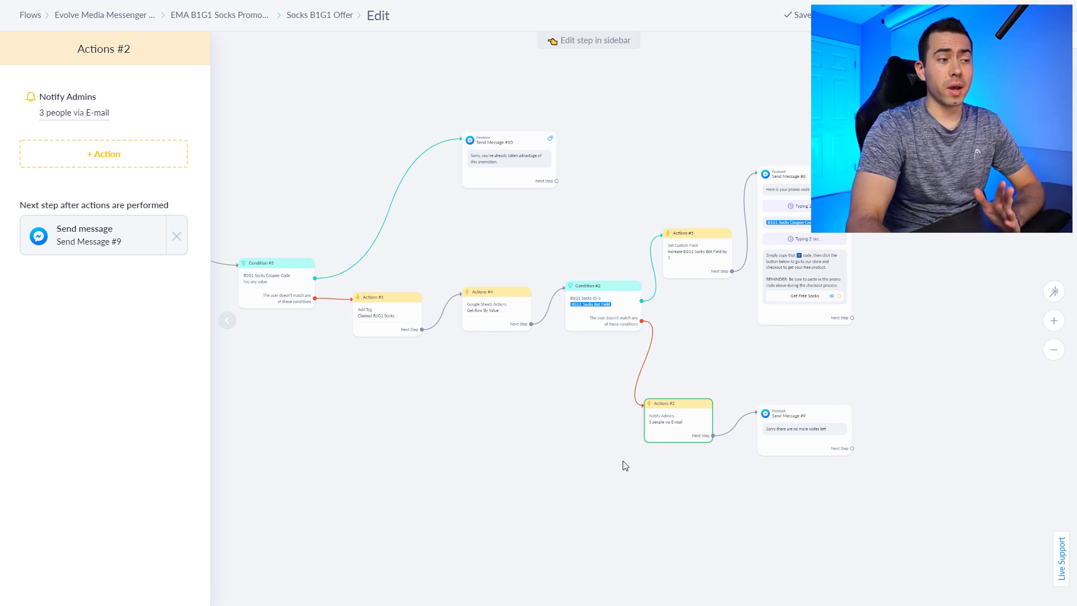
drag(673, 410, 691, 354)
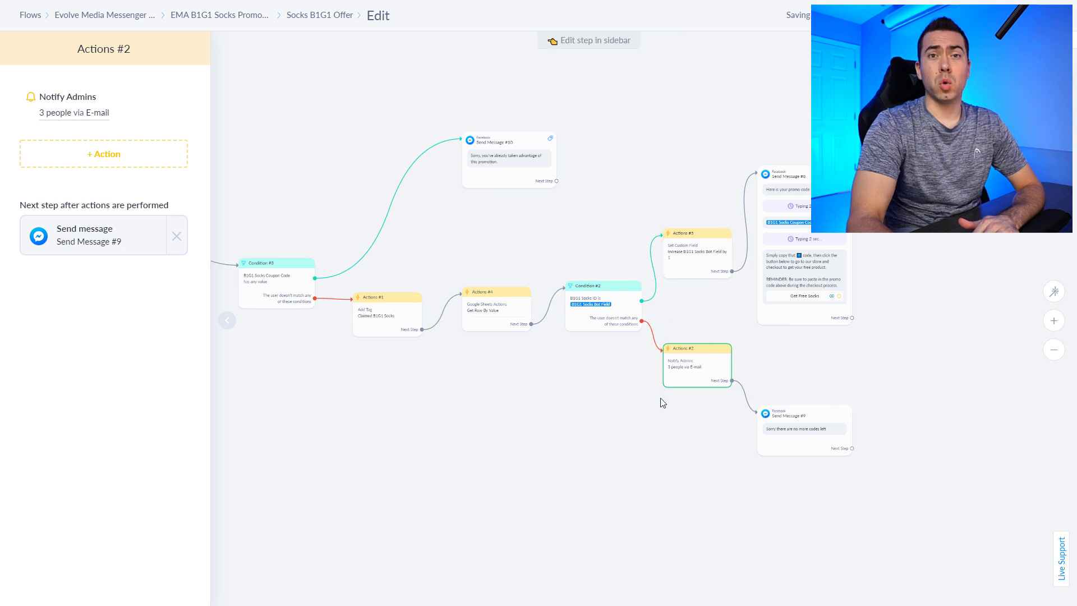